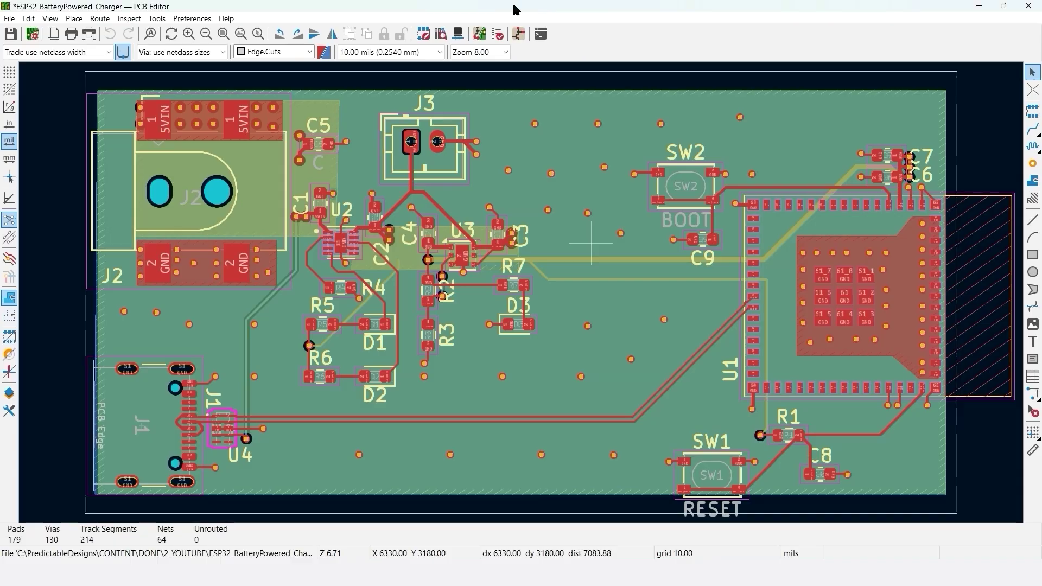
Step: Open the Gerbers plot dialog and keep Gerber format with the GERBER/ output folder
click(10, 19)
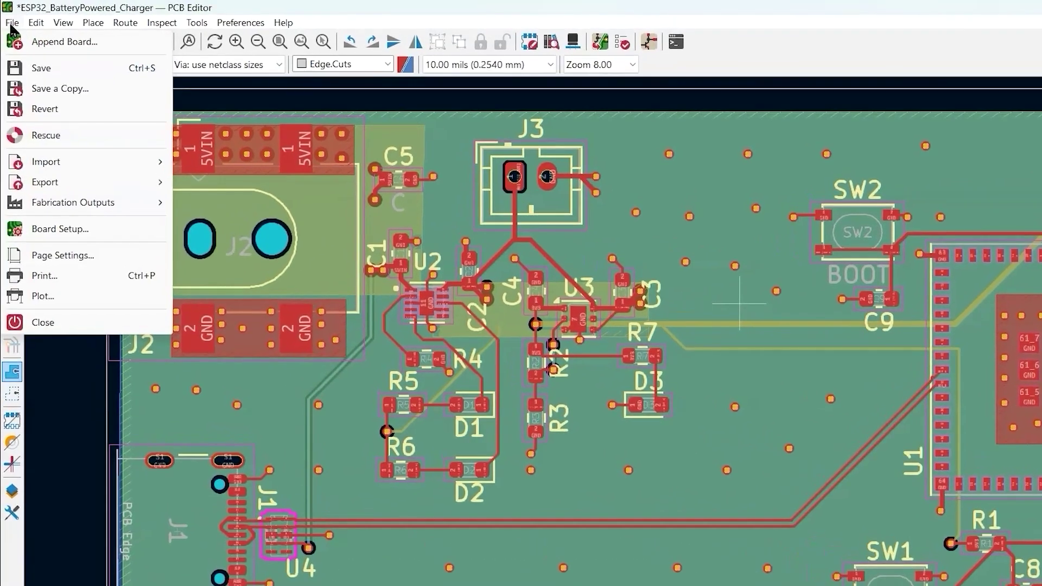
mouse_move(59, 199)
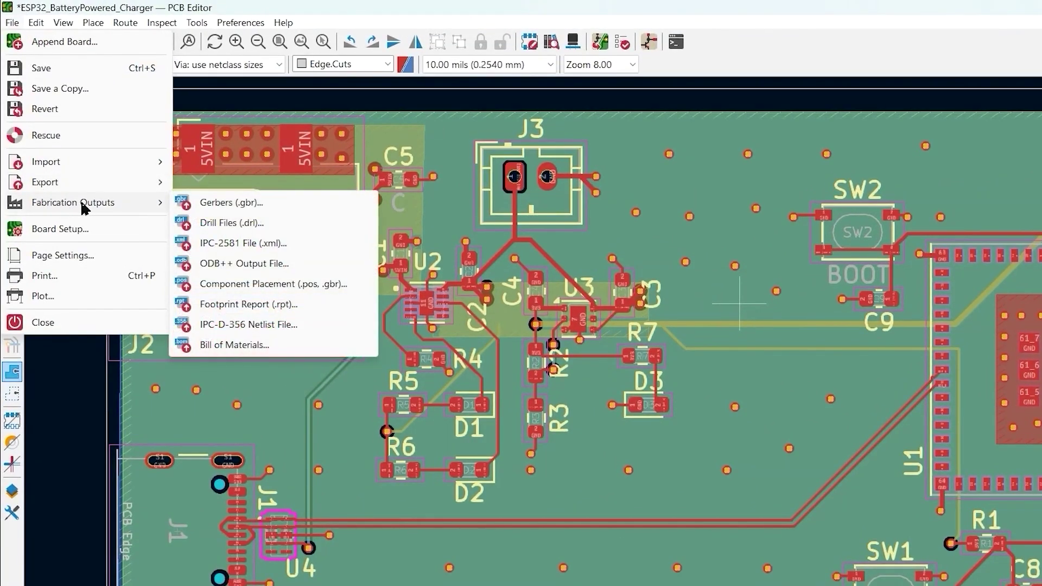
click(262, 201)
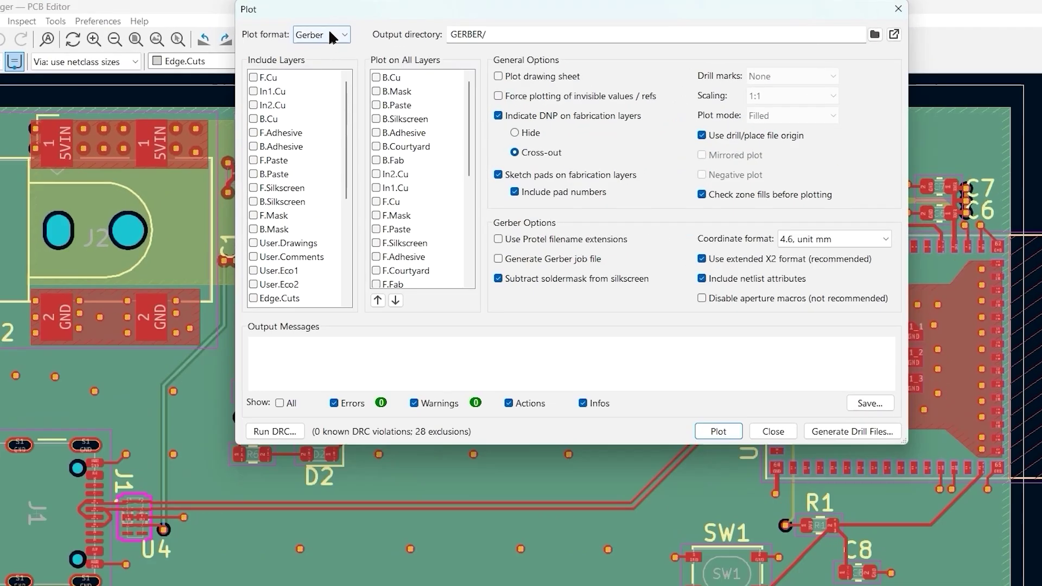
click(376, 30)
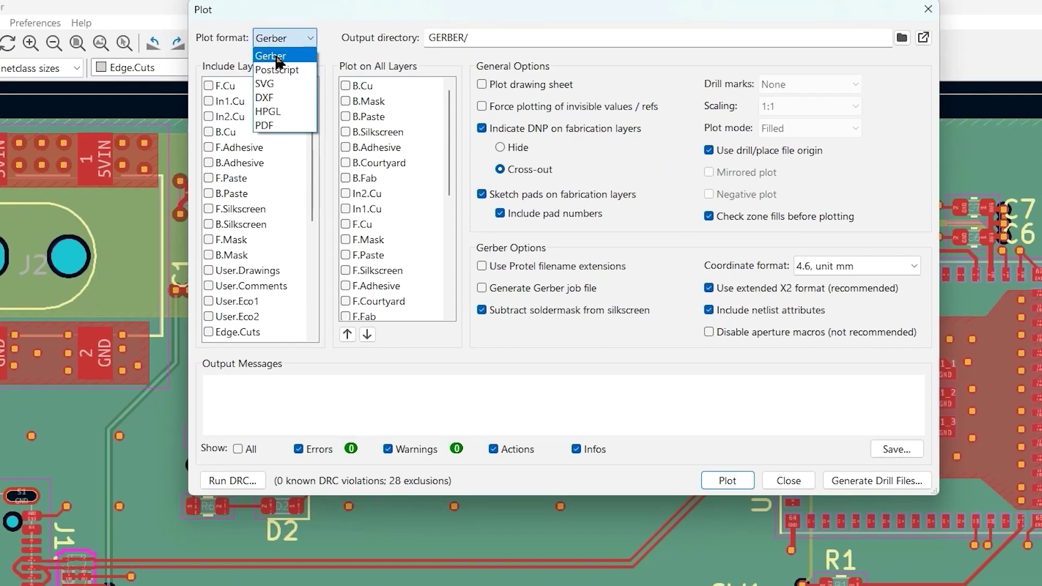
click(284, 56)
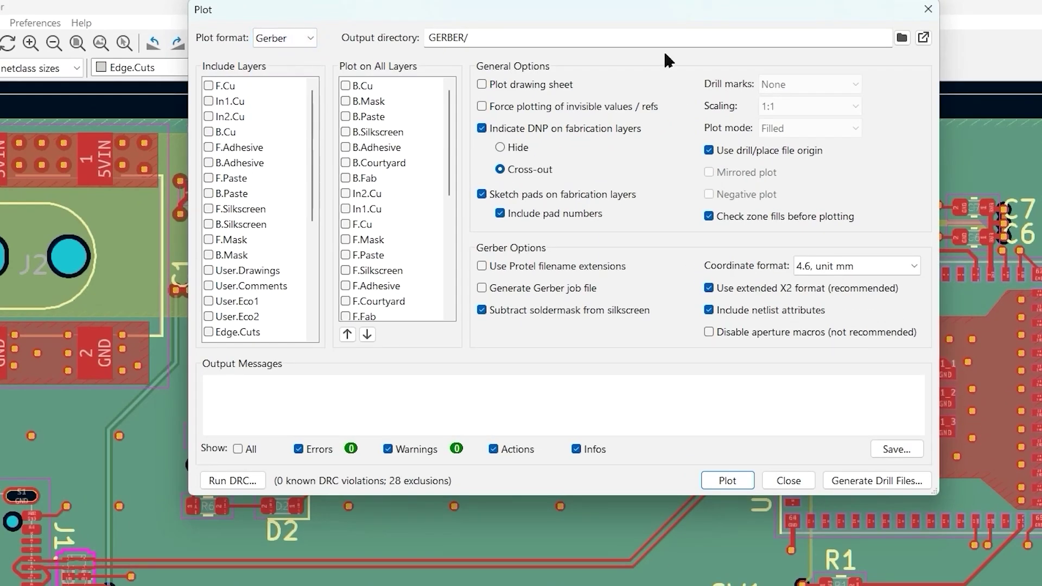
click(901, 39)
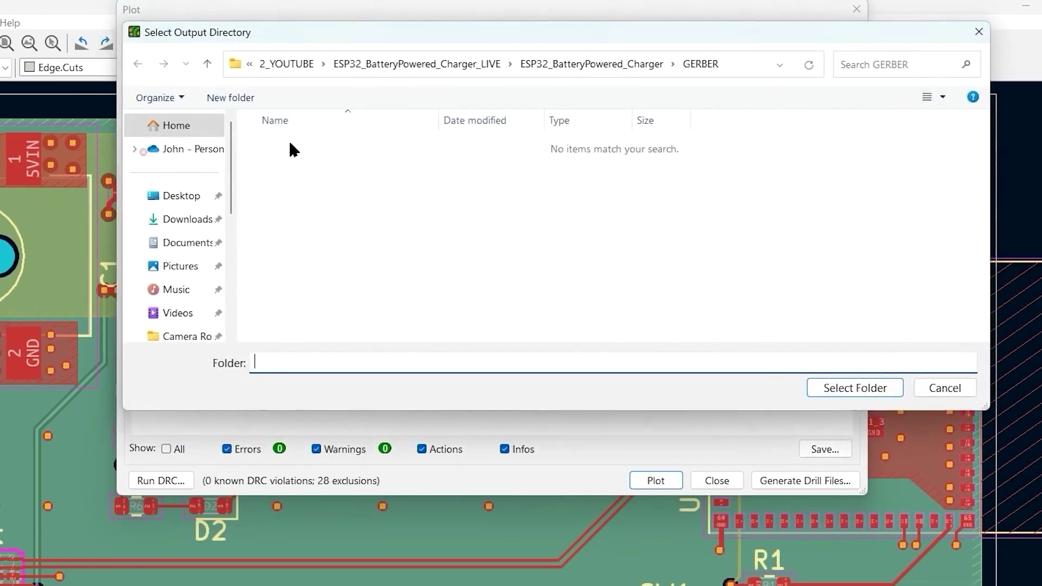
click(969, 389)
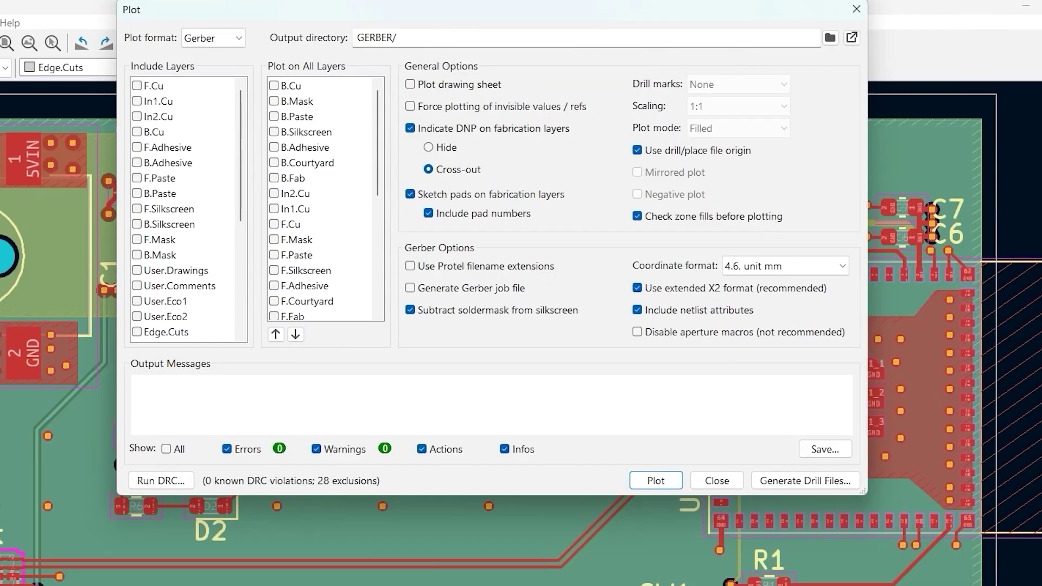
Step: Include the four copper layers F.Cu, In1.Cu, In2.Cu and B.Cu in the plot
click(137, 86)
click(137, 101)
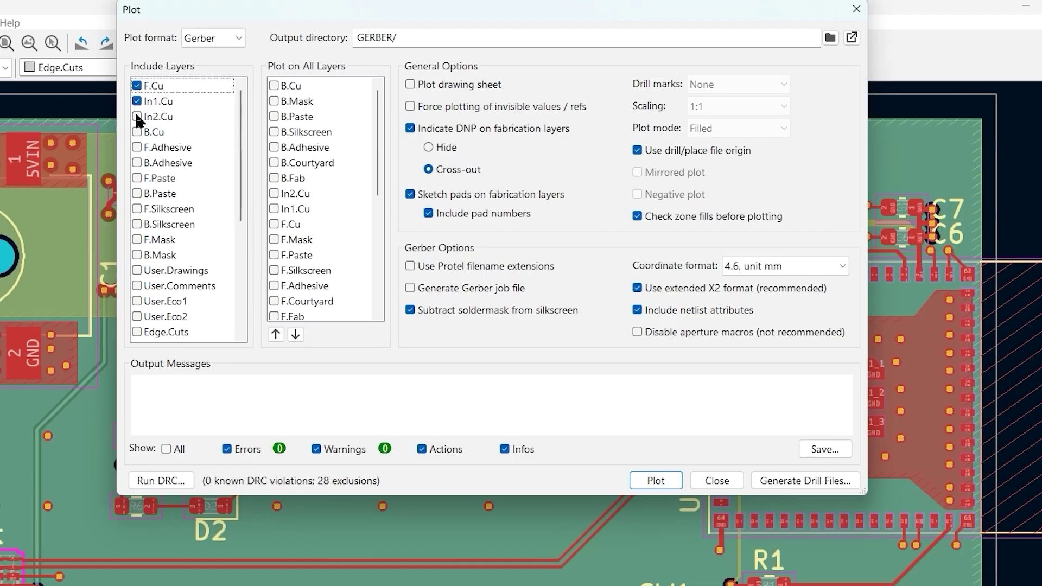
click(137, 117)
click(137, 132)
Step: Also include F.Paste, B.Silkscreen, F.Mask, B.Mask and F.Fab layers
click(138, 178)
click(137, 225)
click(137, 239)
click(136, 255)
scroll(196, 288, down, 2)
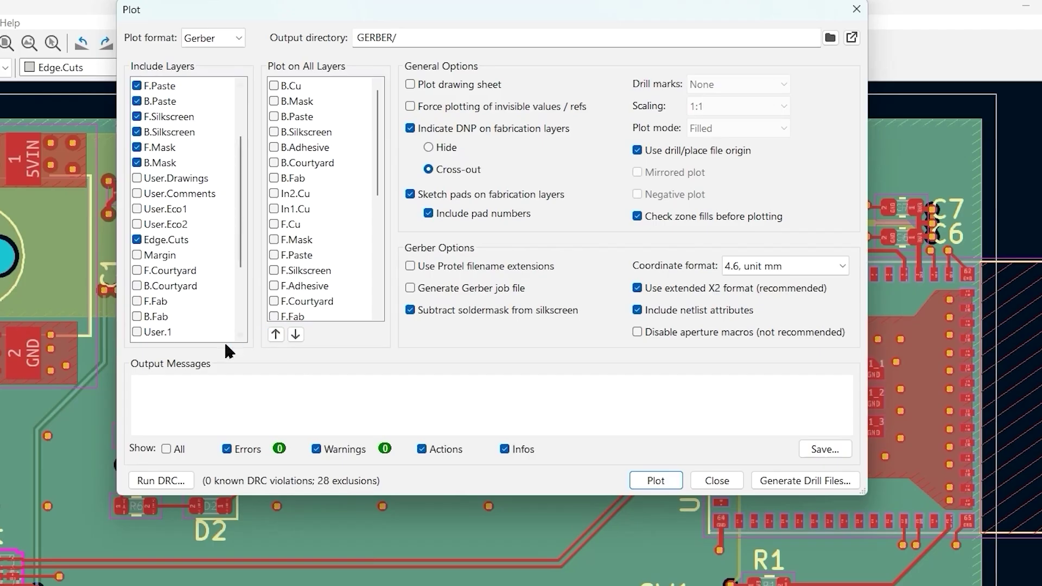
click(137, 301)
drag(241, 225, 244, 178)
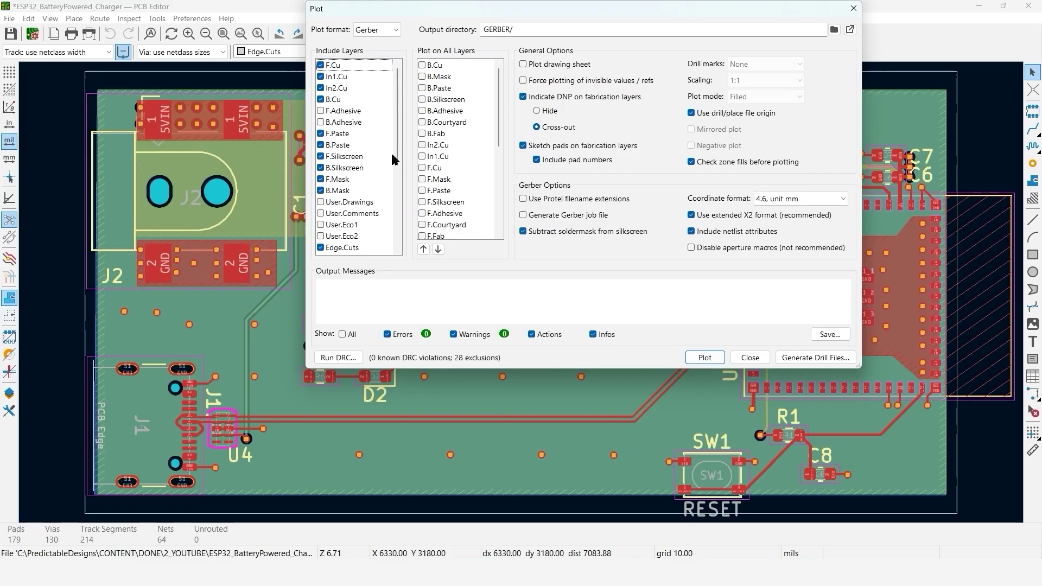
scroll(394, 158, down, 2)
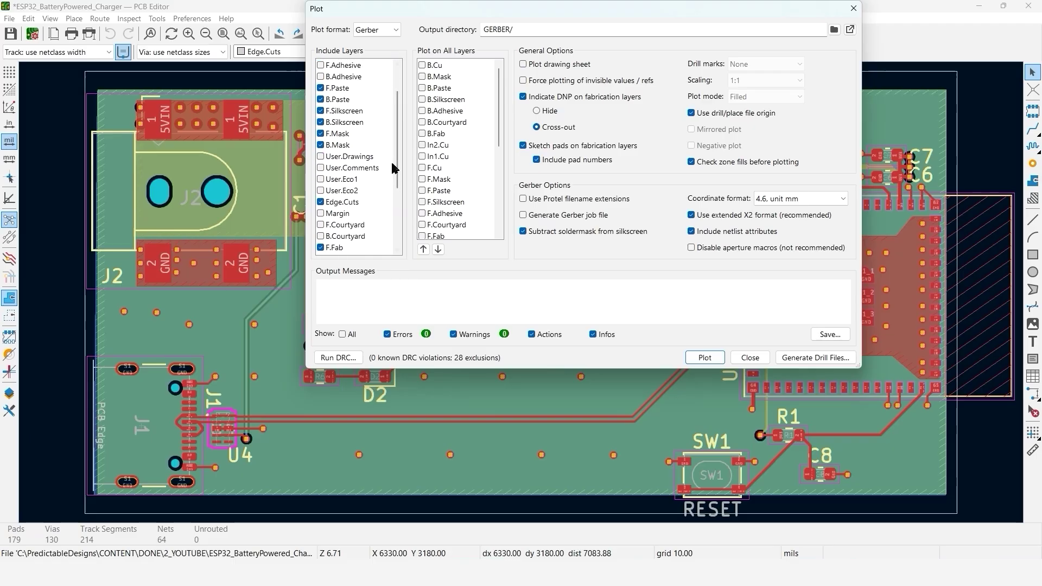
scroll(399, 176, down, 2)
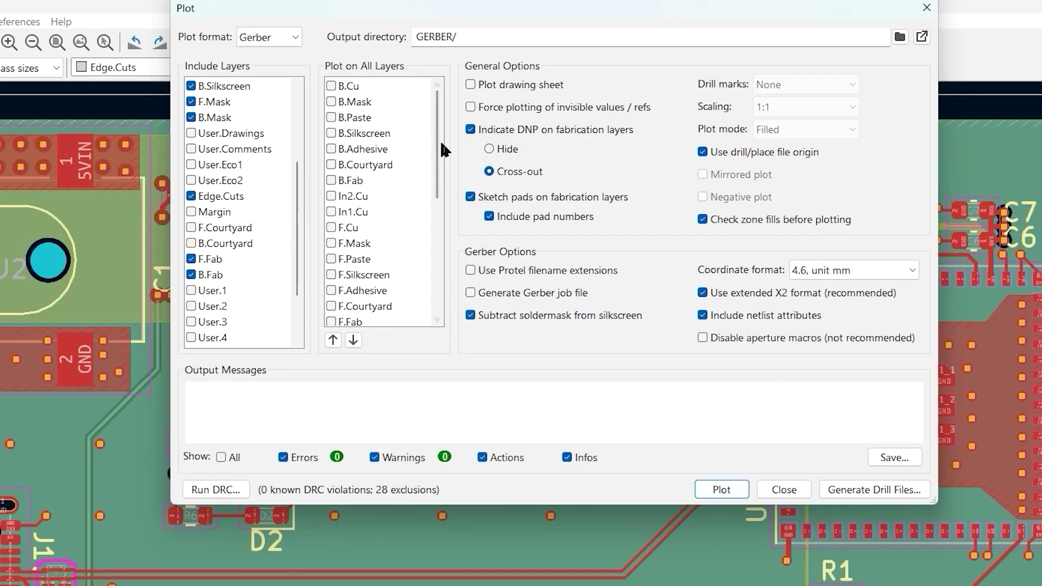
scroll(443, 171, down, 2)
drag(442, 173, 452, 258)
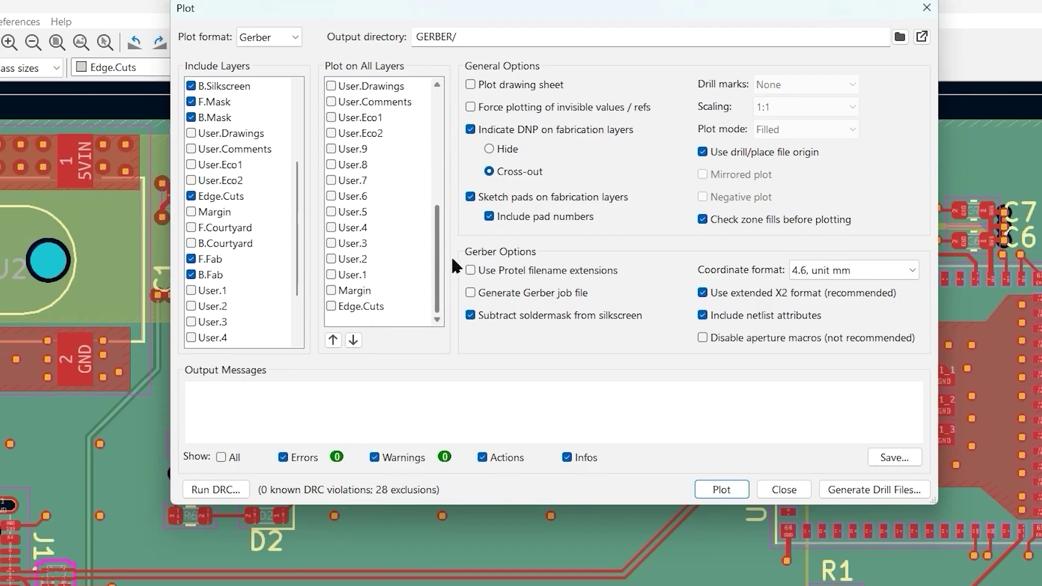
Step: Tick Edge.Cuts in the Plot on All Layers list
click(332, 306)
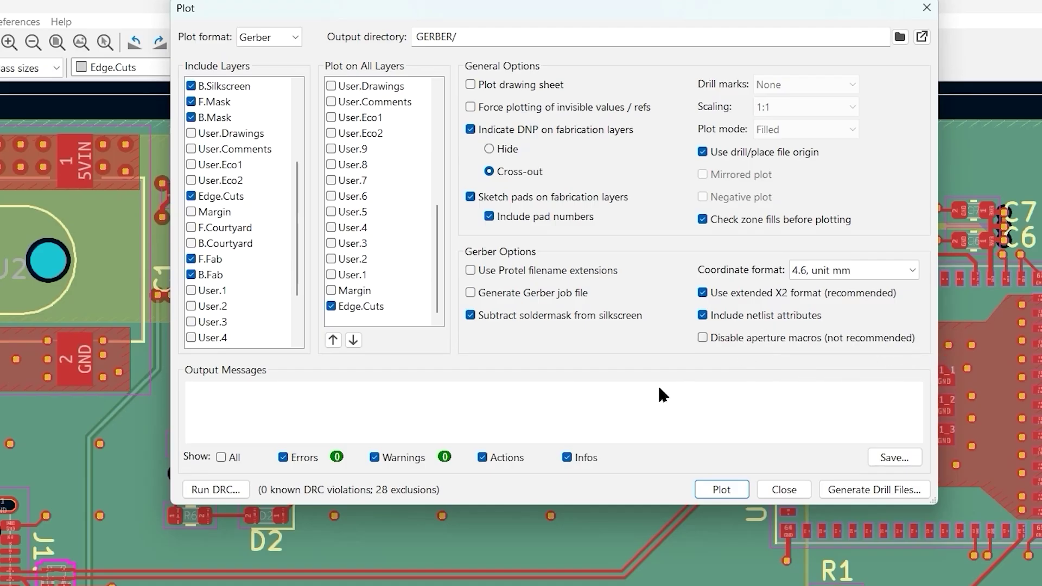
Step: Plot the Gerbers, then widen the Name column in the GERBER folder listing
click(734, 496)
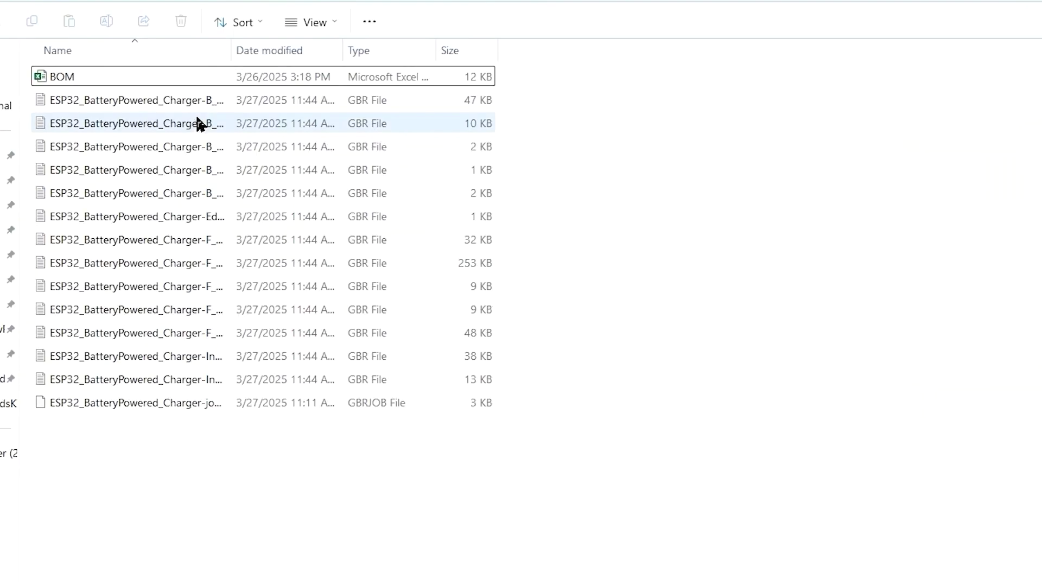
click(224, 50)
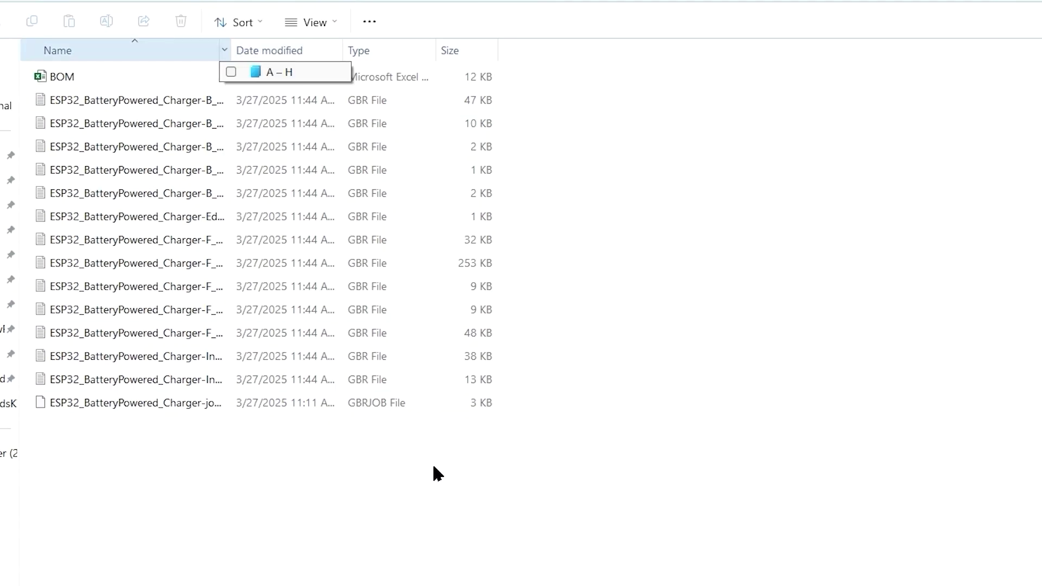
double_click(231, 49)
click(230, 103)
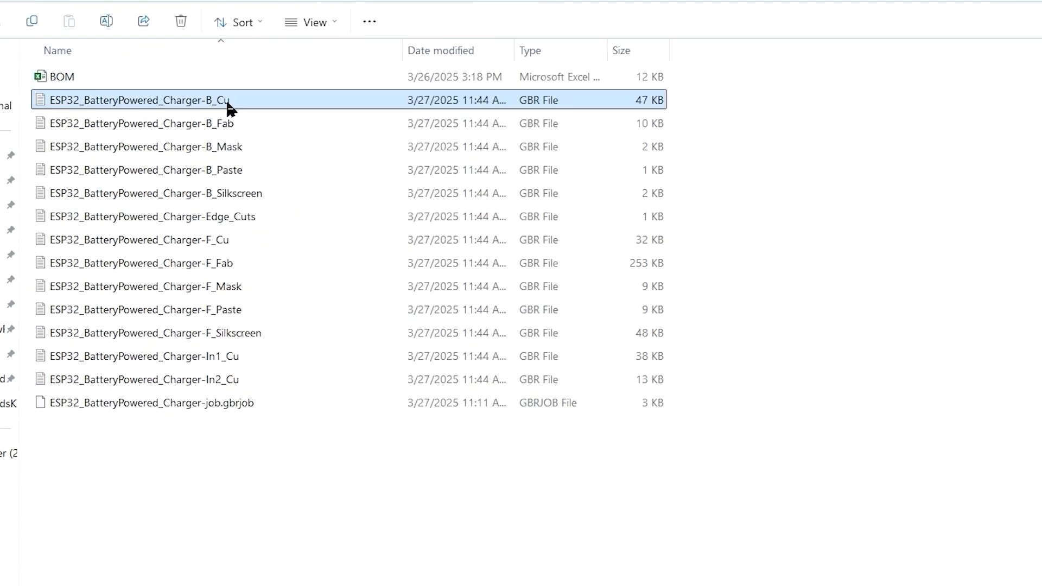
Step: Check the B_Fab, B_Mask, B_Silkscreen, F_Cu, In1_Cu, In2_Cu and job files
click(243, 129)
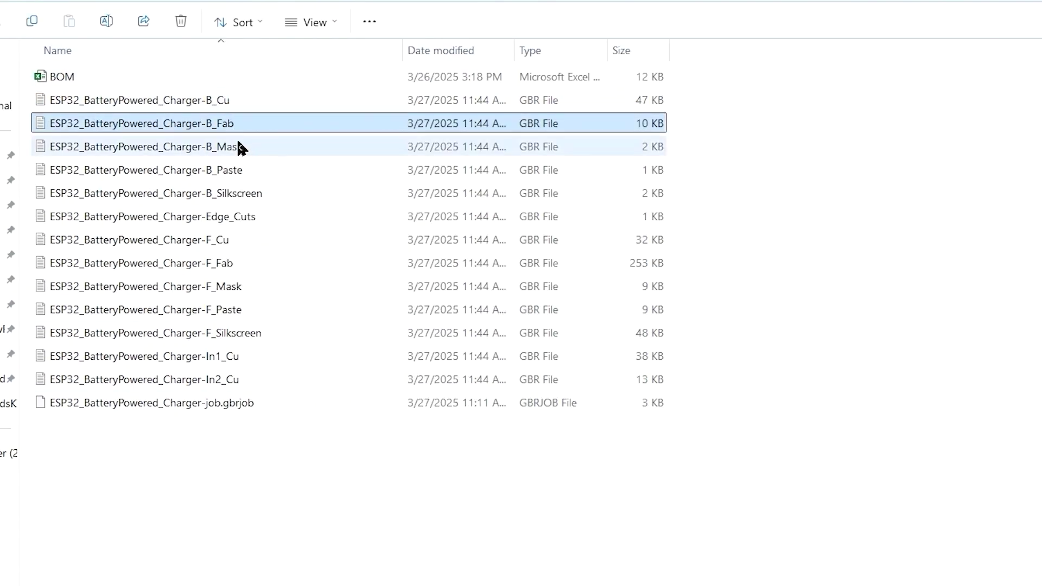
click(244, 155)
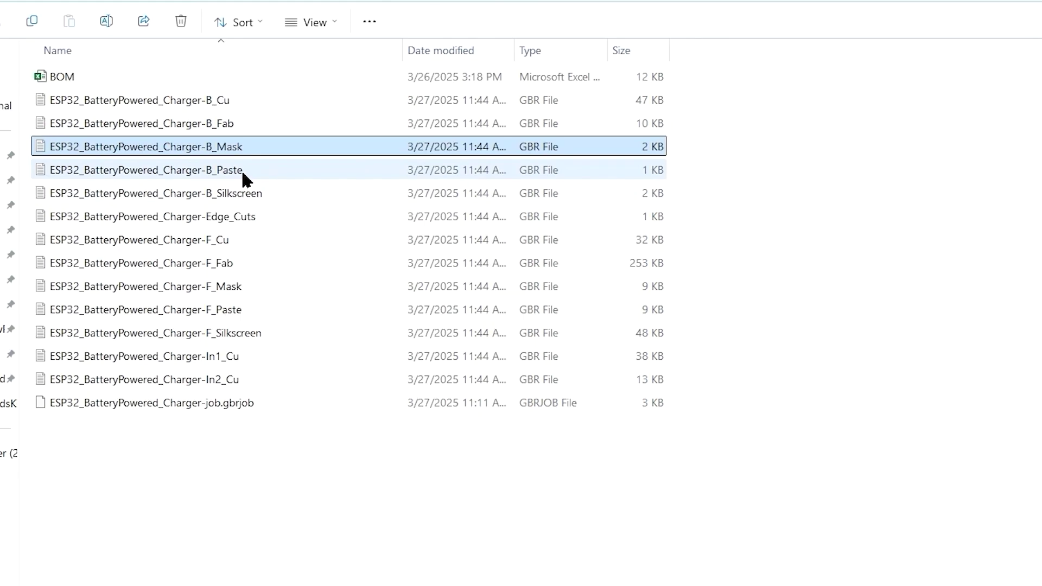
click(240, 195)
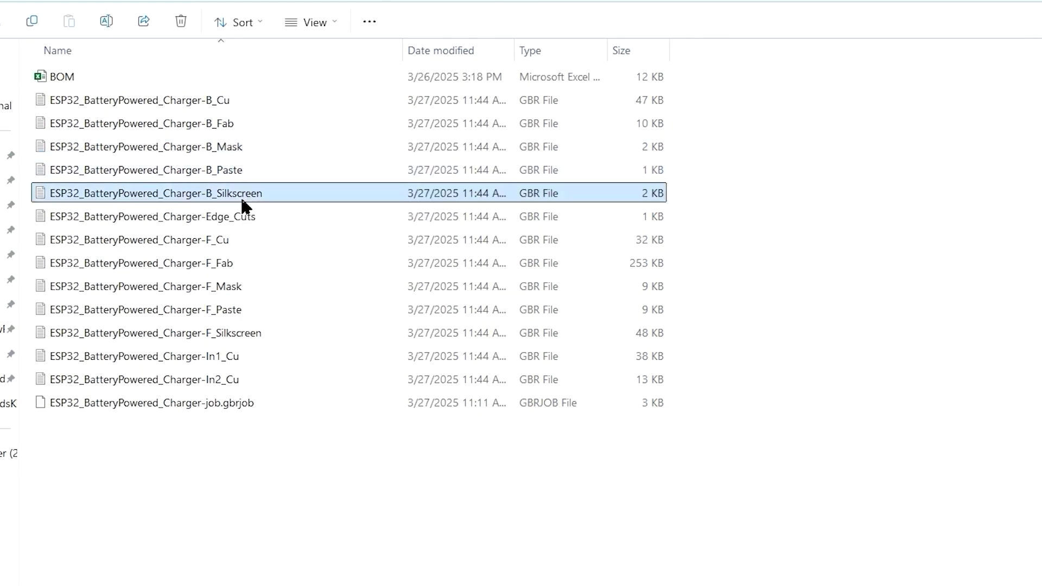
click(236, 241)
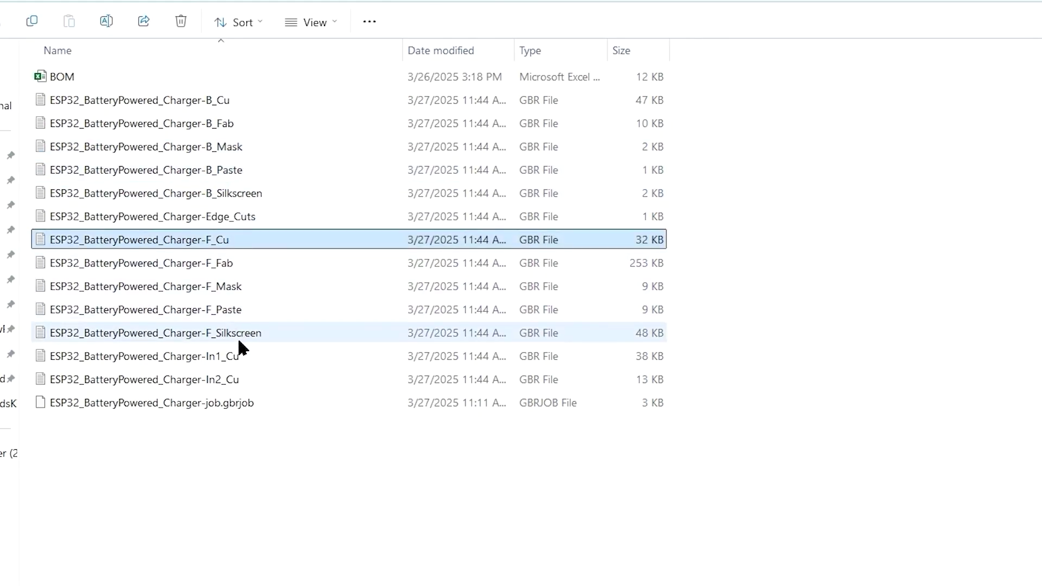
click(237, 400)
click(237, 360)
click(255, 377)
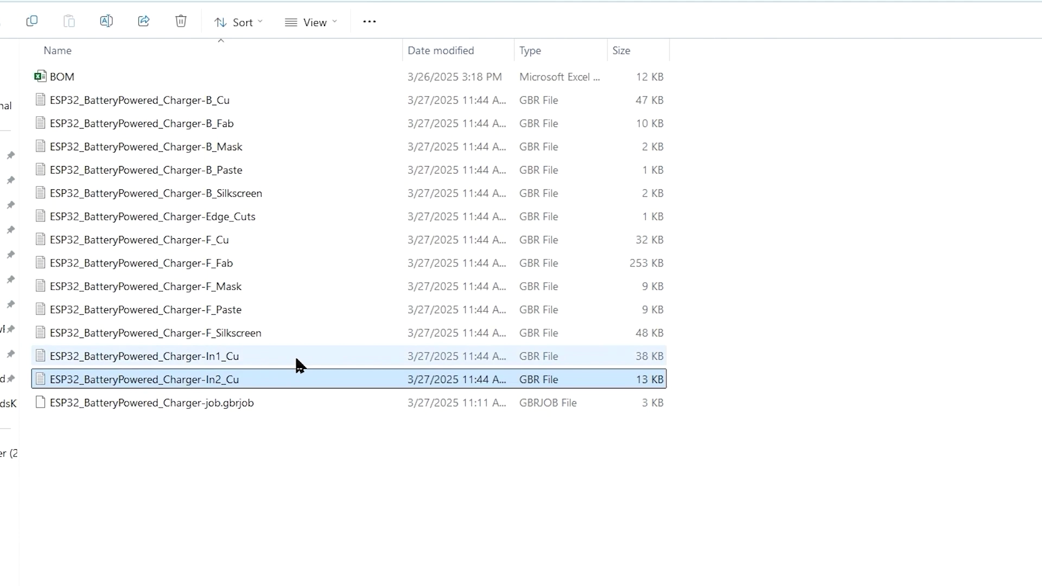
Step: Read the F_Cu Gerber file in a widened Notepad window, then close it
double_click(186, 246)
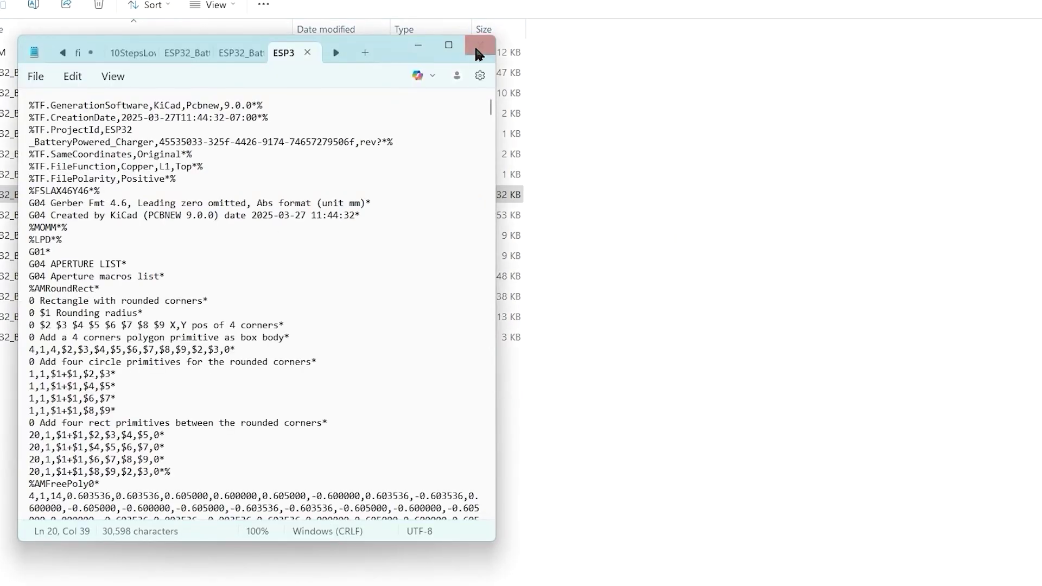
drag(495, 131, 1026, 134)
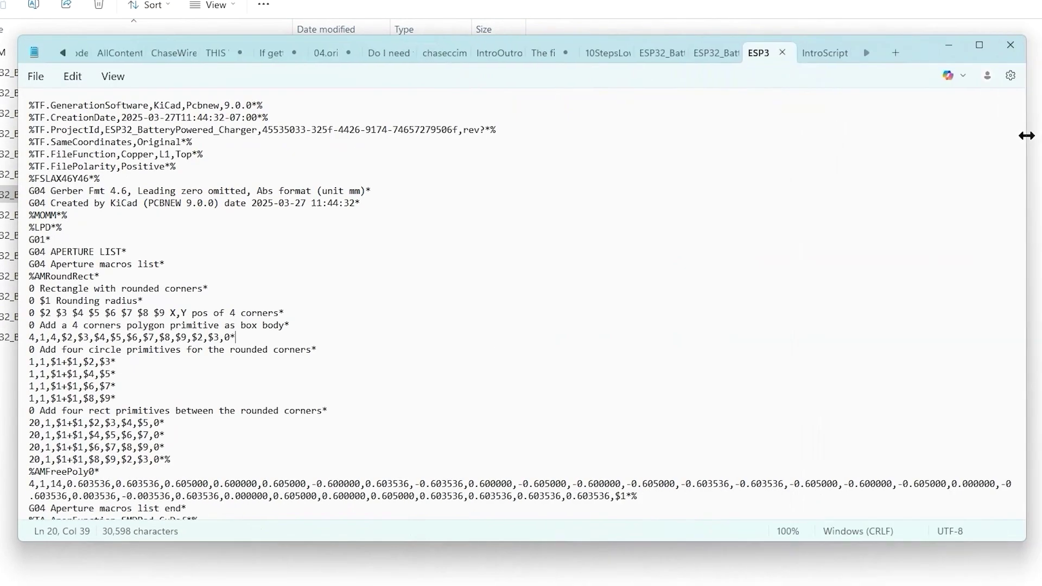
scroll(154, 275, down, 20)
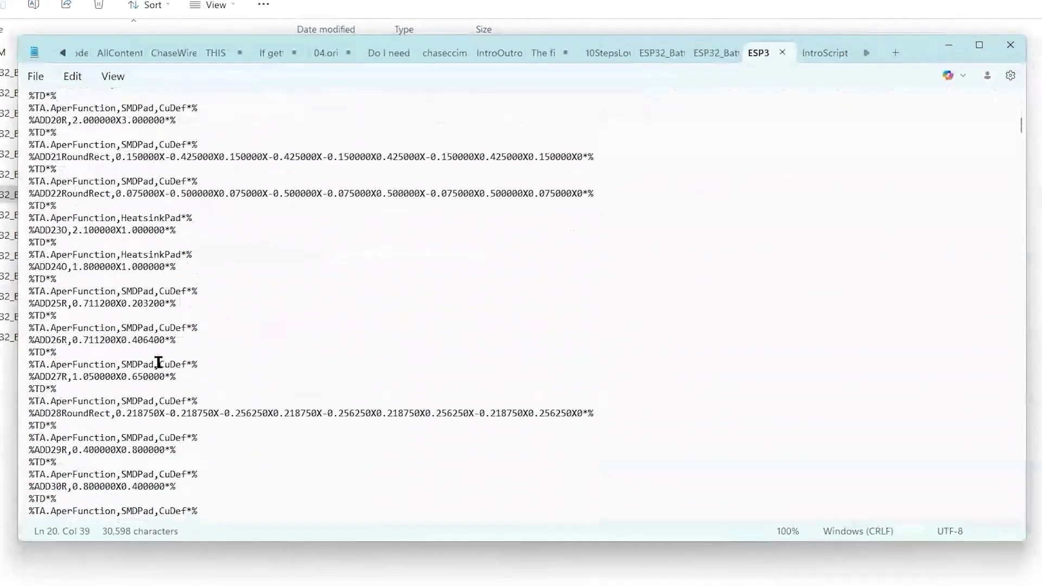
scroll(134, 364, down, 4)
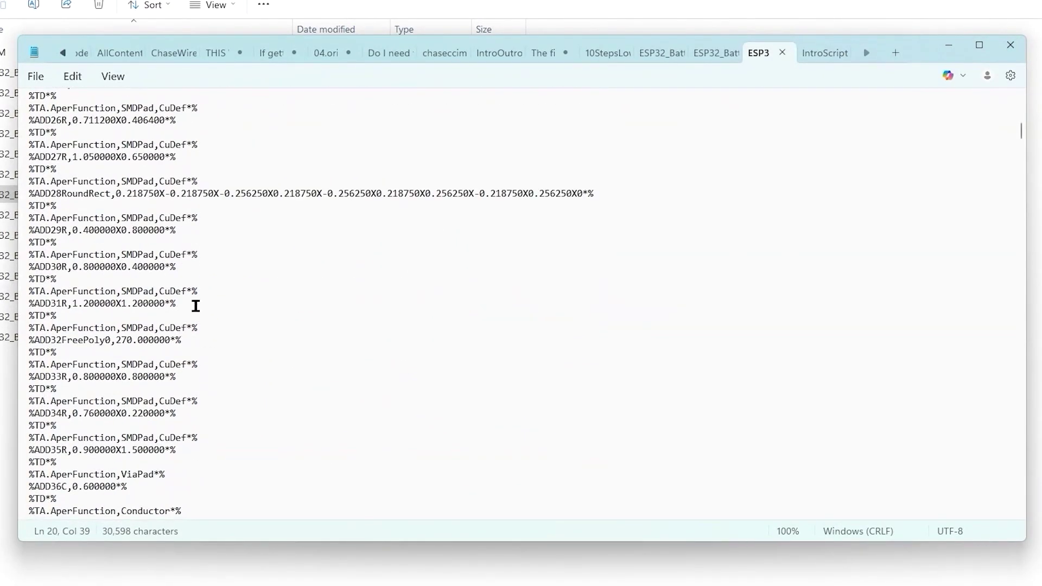
scroll(193, 304, up, 20)
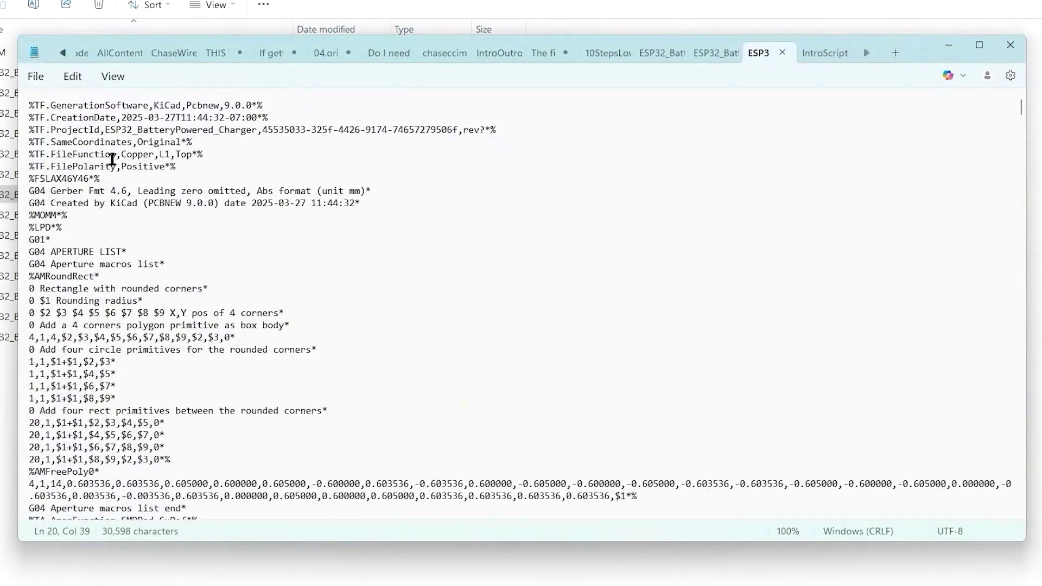
click(35, 77)
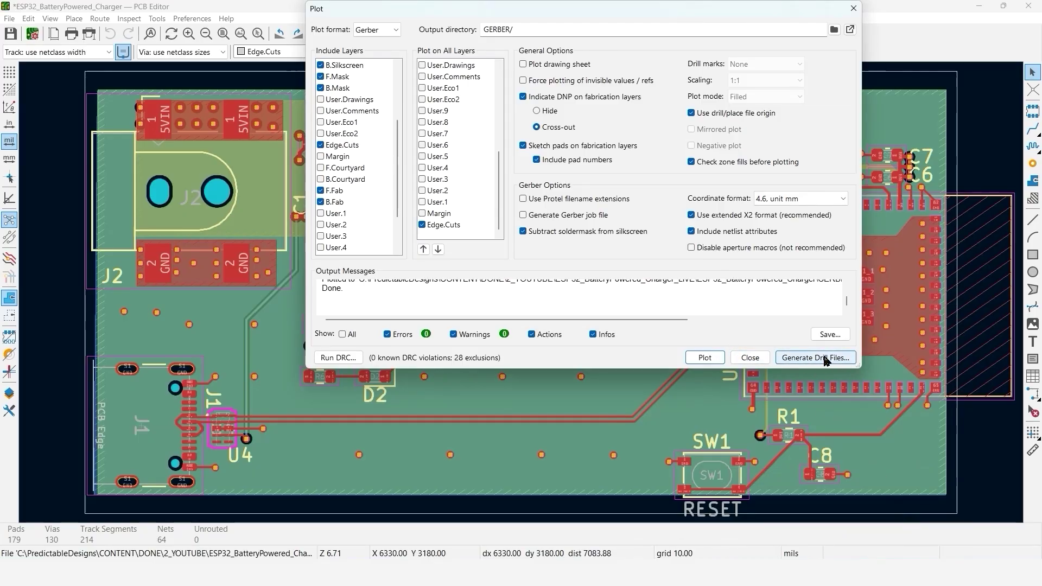
Step: Close the Plot dialog and open Drill Files (.drl) settings, checking the GERBER/ output folder
click(750, 358)
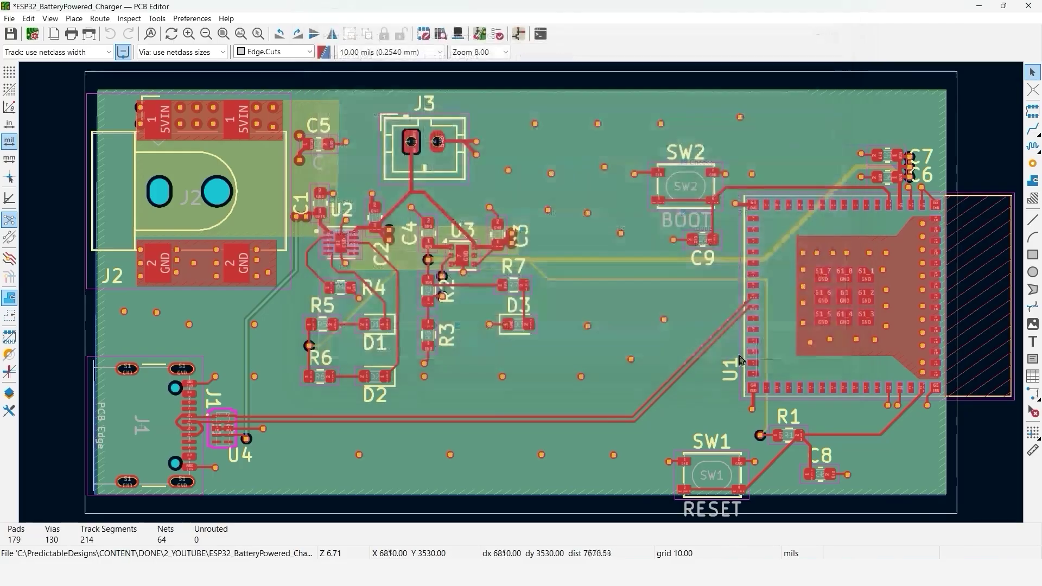
click(10, 19)
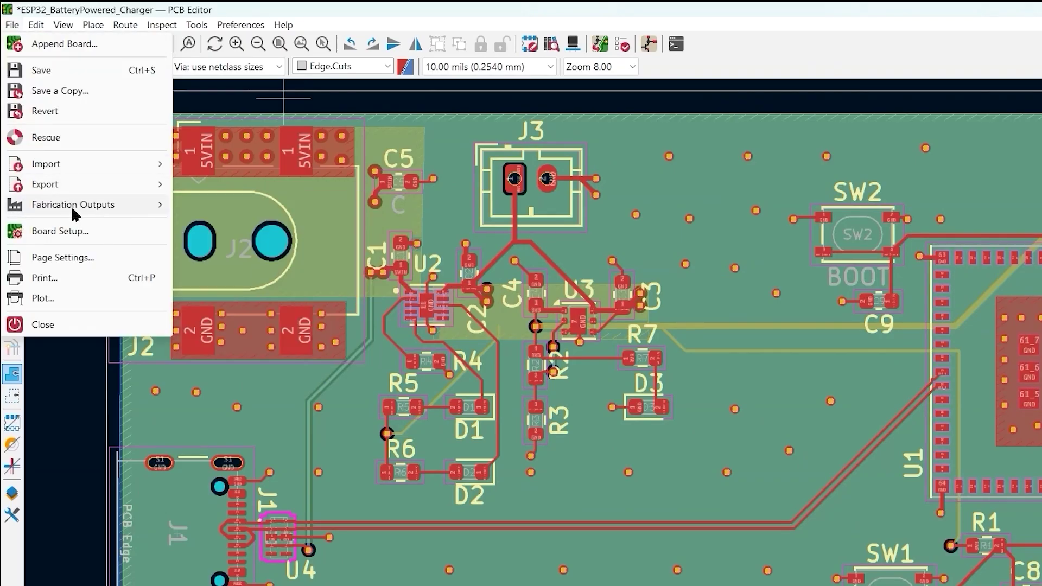
mouse_move(123, 209)
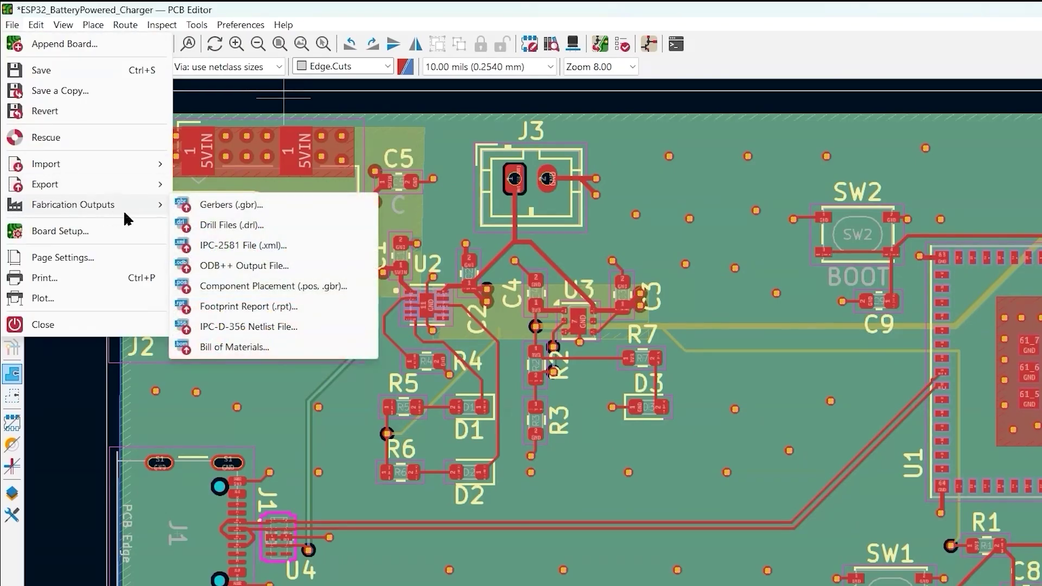
click(240, 227)
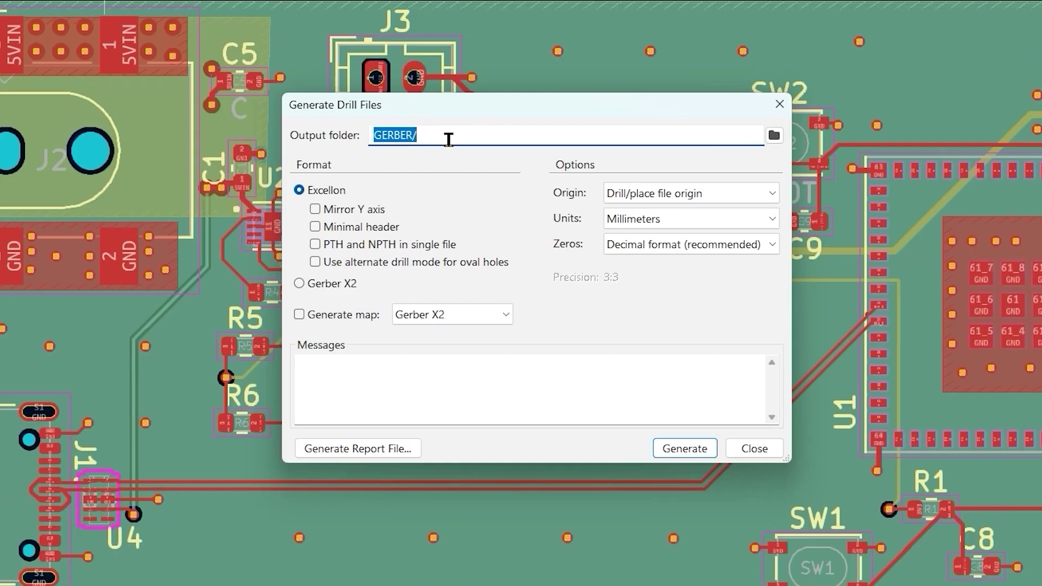
click(409, 182)
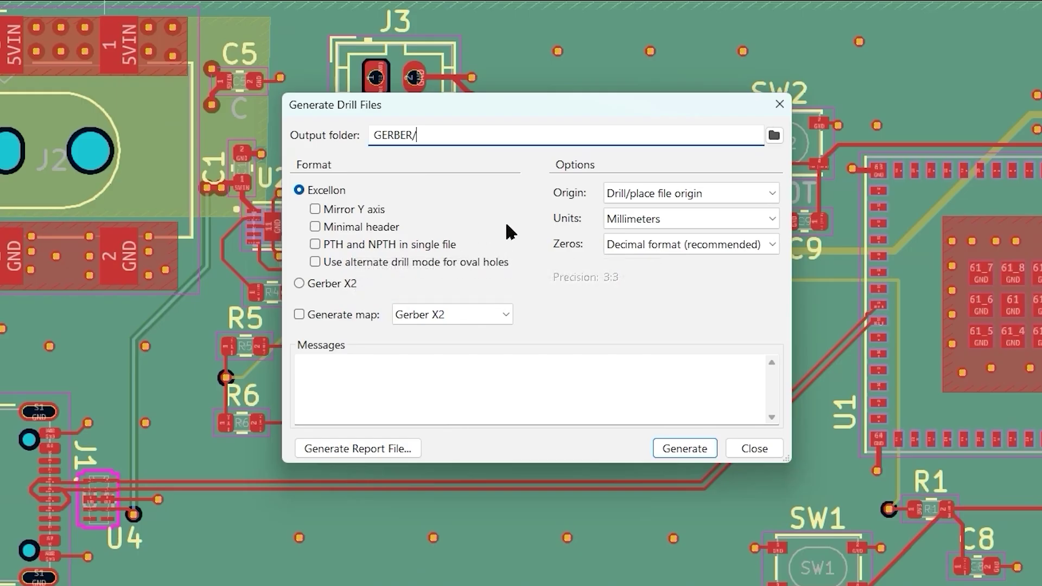
Step: Keep the Drill/place file origin and generate Excellon millimetre drill files into GERBER/
click(658, 193)
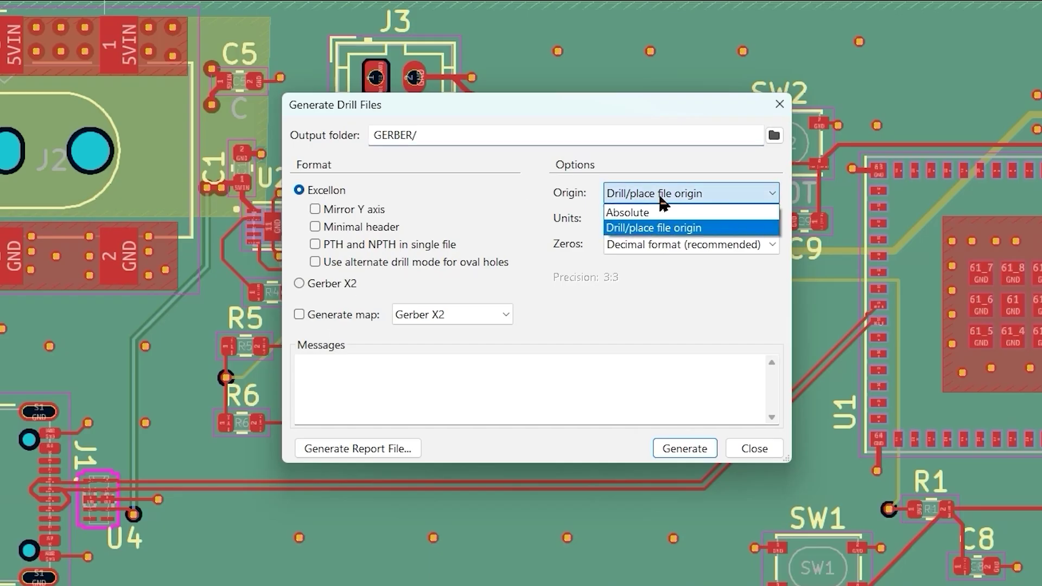
click(691, 228)
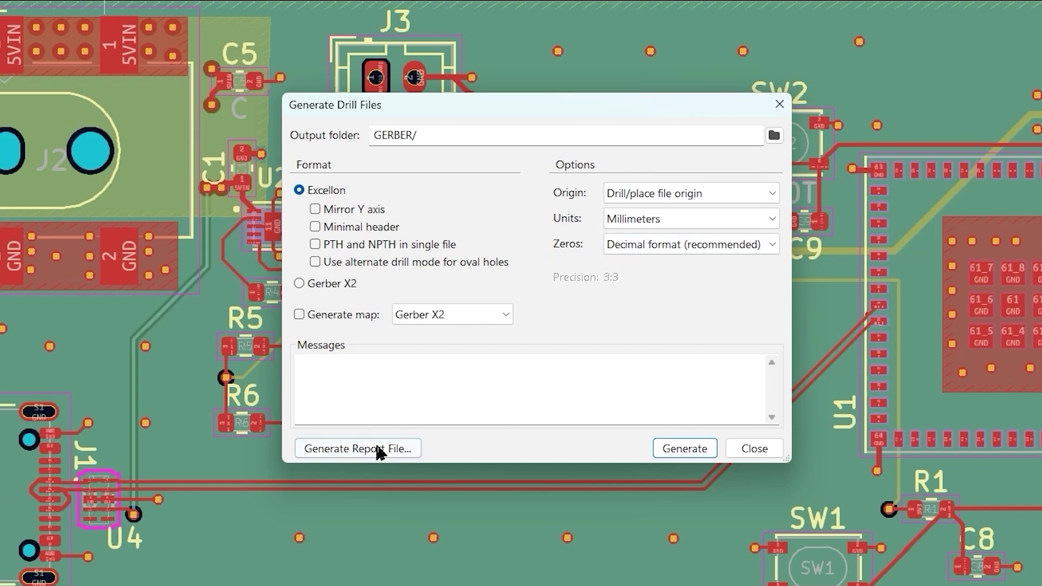
click(686, 449)
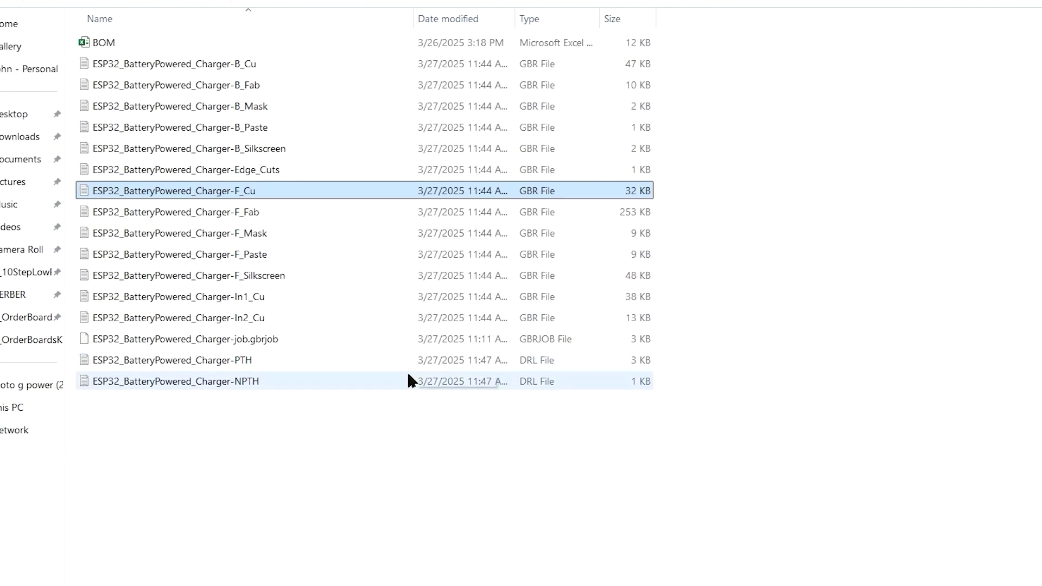
Step: Open the PTH drill file in Notepad and scroll through its contents
double_click(246, 359)
scroll(199, 413, down, 20)
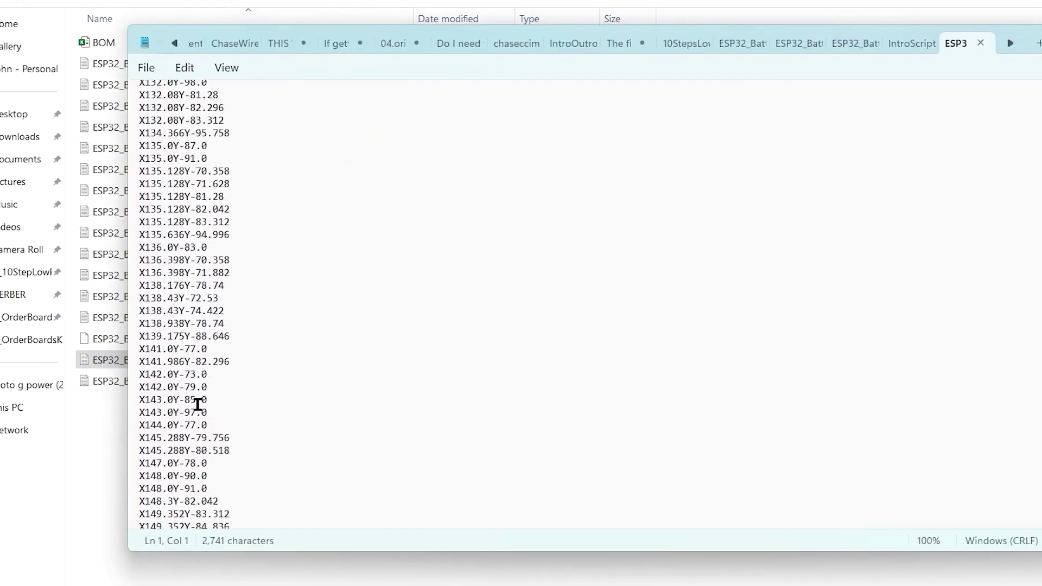
scroll(200, 413, up, 20)
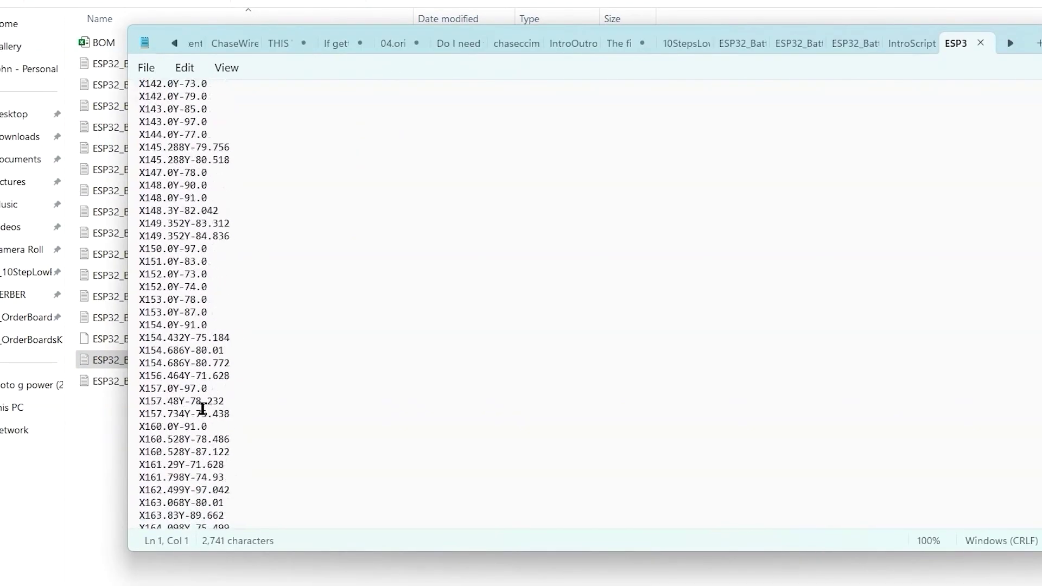
scroll(195, 333, up, 2)
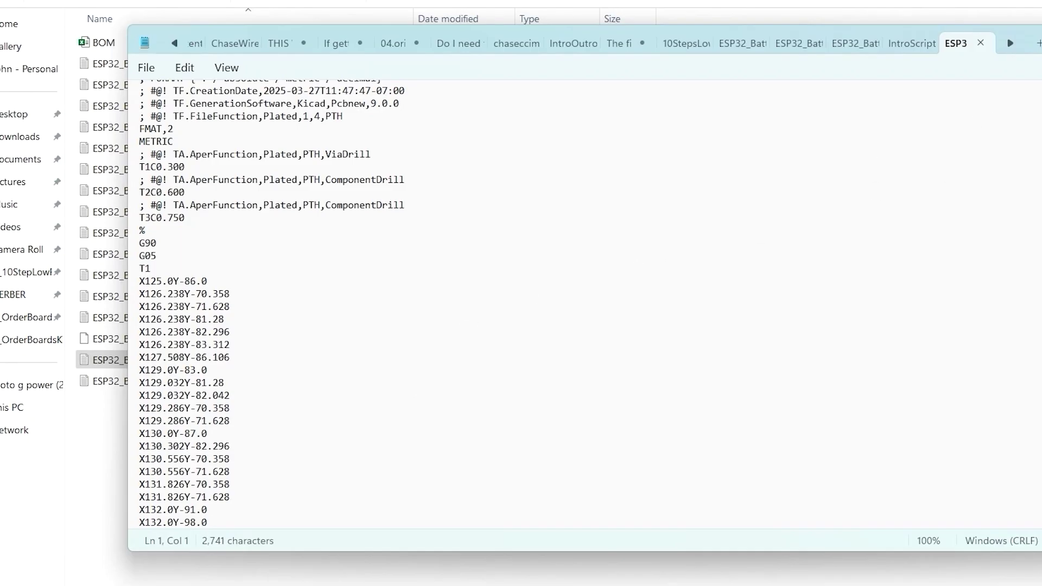
Step: Open the NPTH drill file, then exit Notepad
click(1034, 11)
click(212, 381)
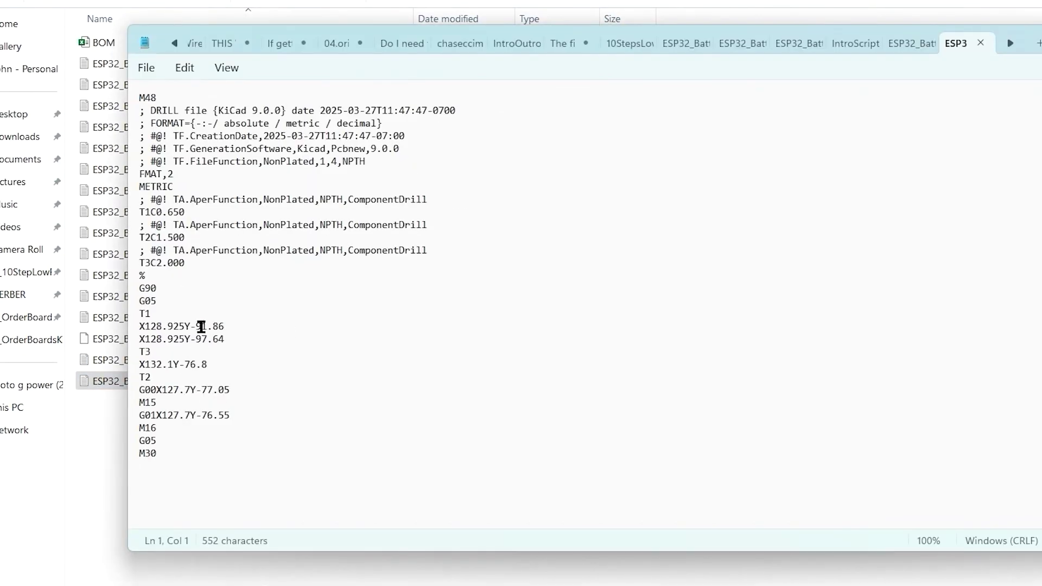
click(146, 68)
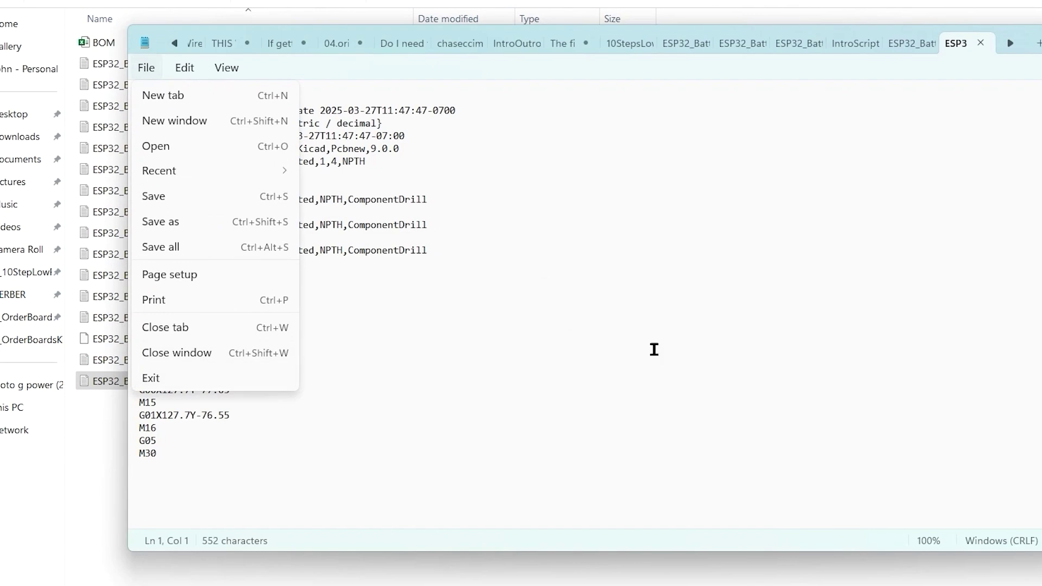
click(179, 380)
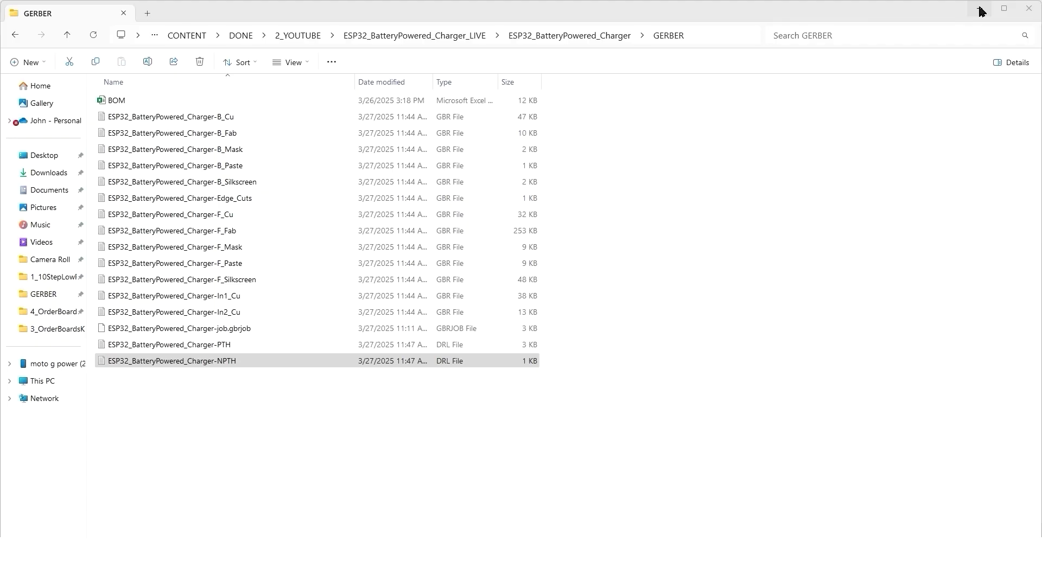
click(981, 11)
Step: Open the component placement file generation dialog
click(8, 19)
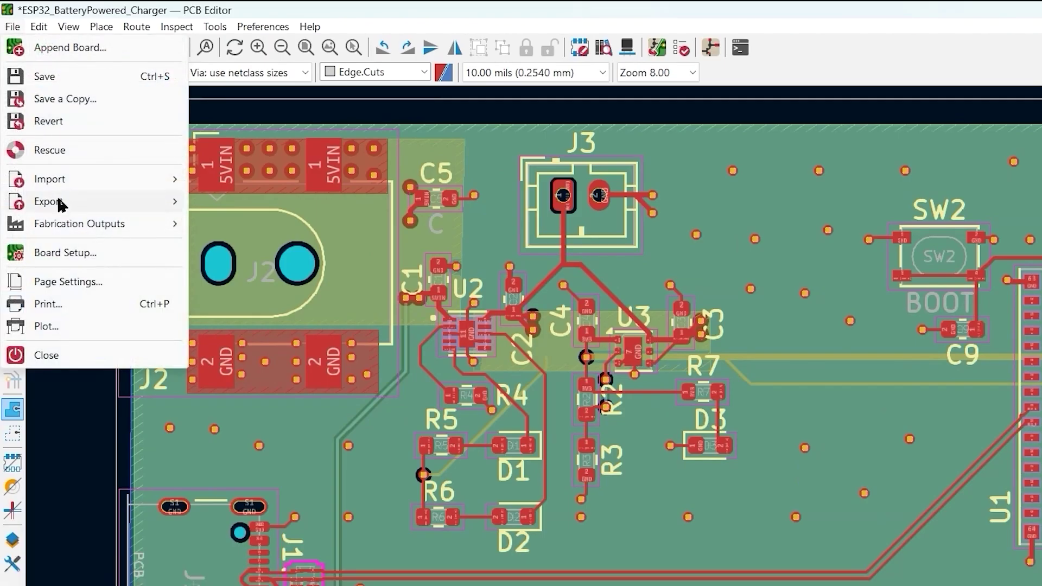
mouse_move(60, 223)
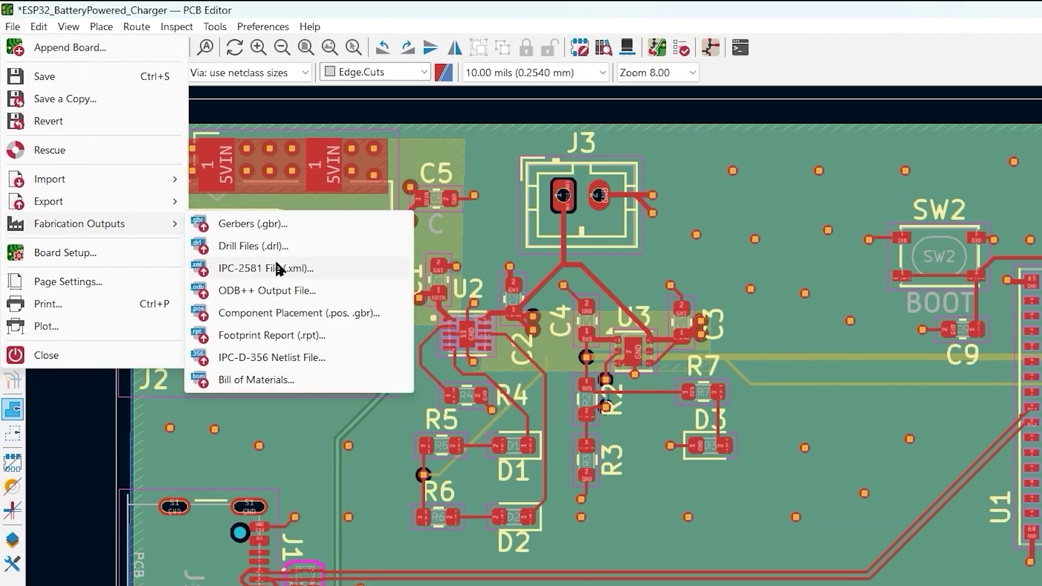
click(350, 312)
Step: Set the relative GERBER output folder and generate the top and bottom position files
click(698, 157)
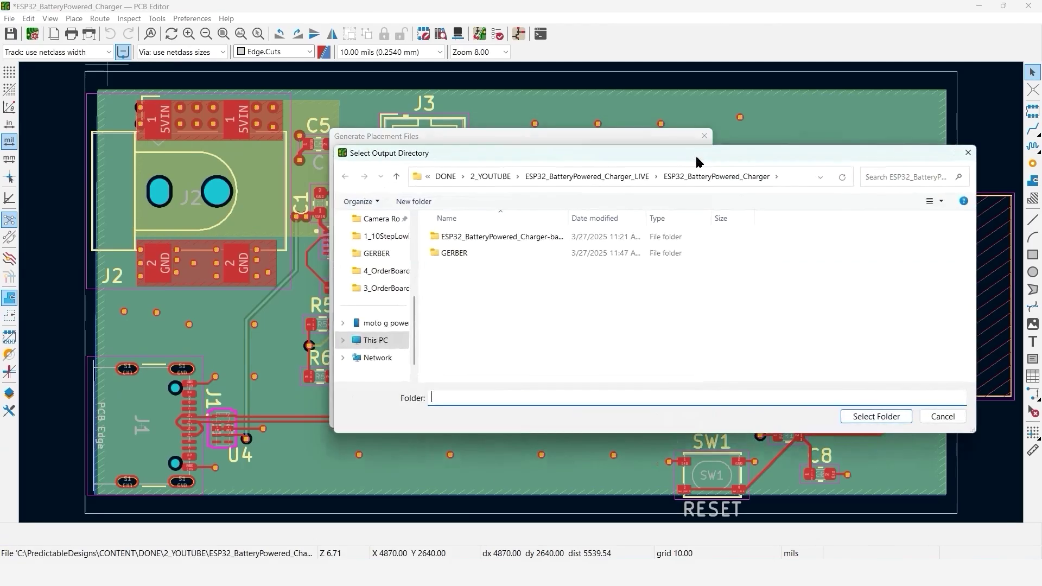
click(472, 253)
click(873, 416)
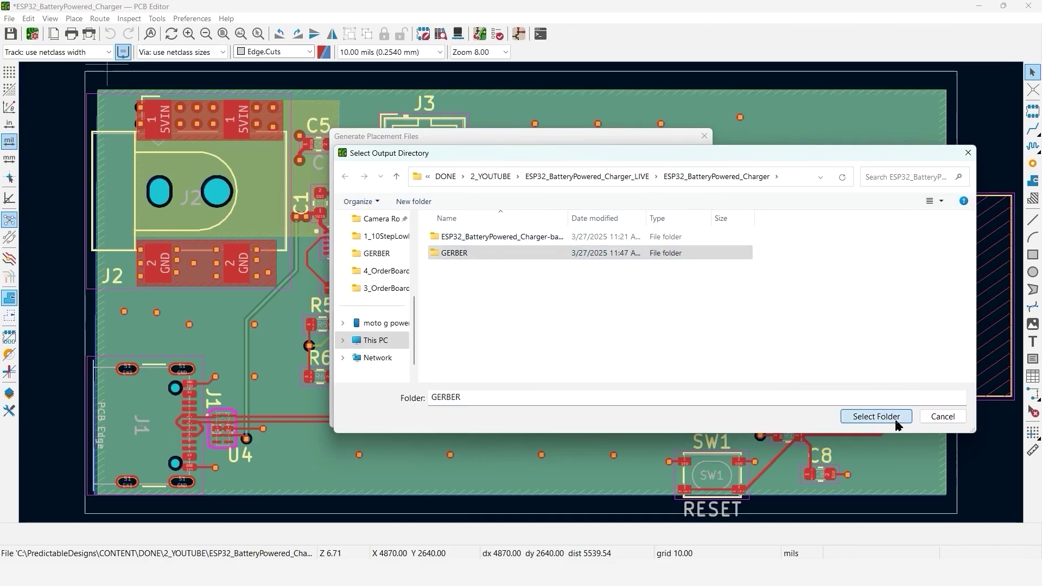
click(540, 281)
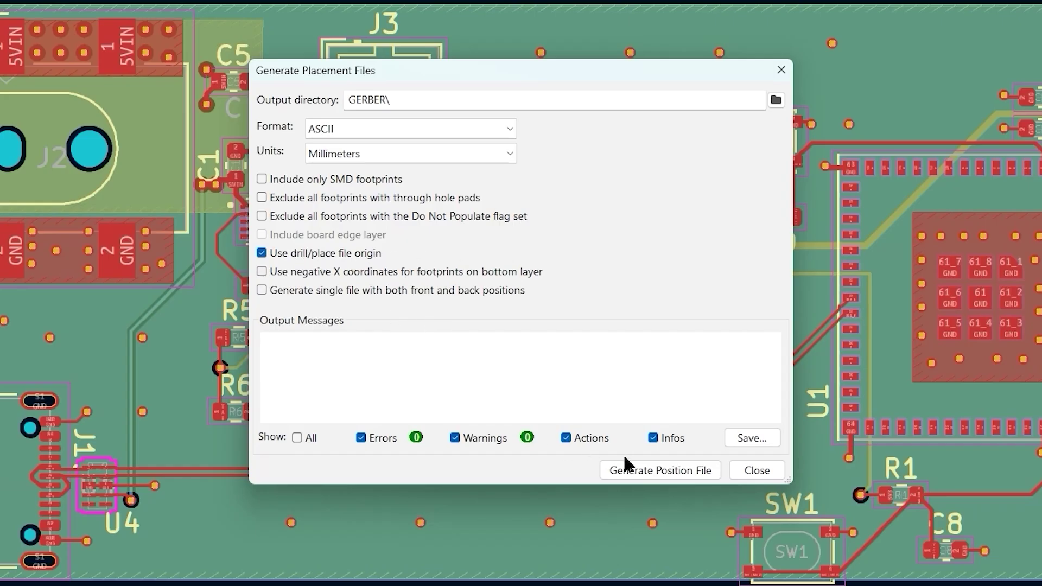
click(651, 470)
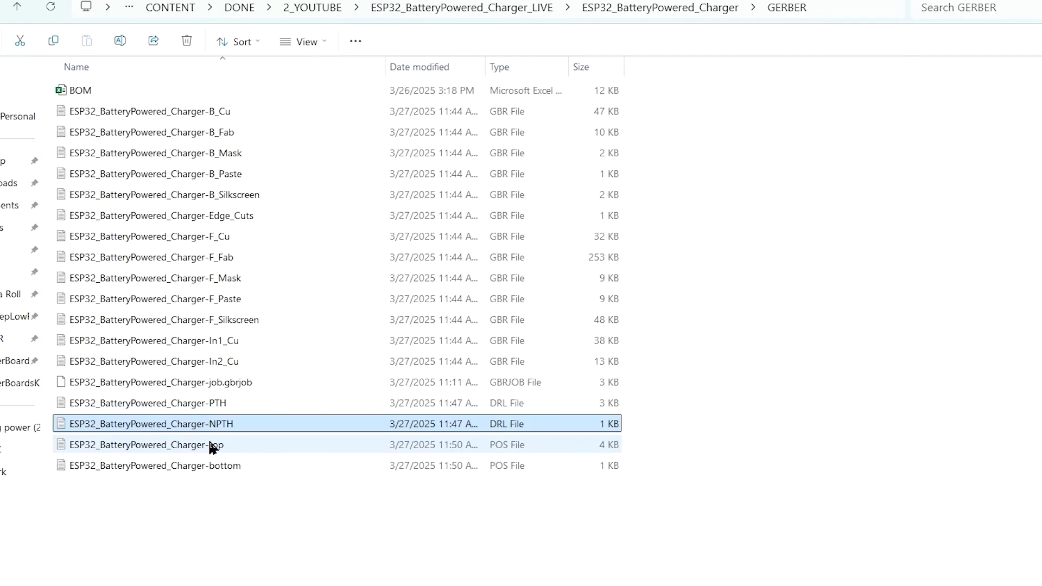
Step: Open the -top POS file in Notepad, scroll its component list, then close it
click(213, 446)
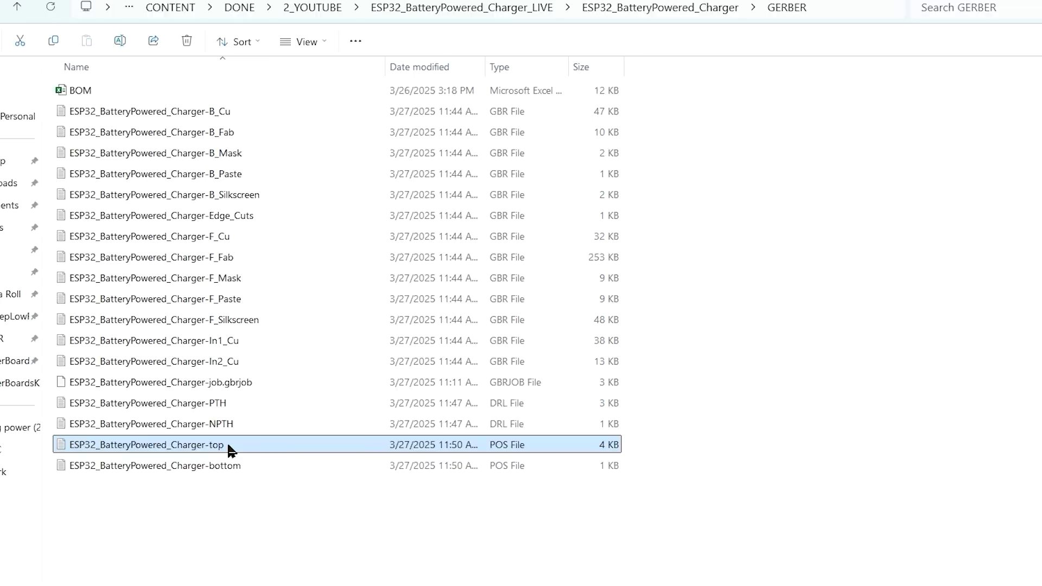
double_click(228, 449)
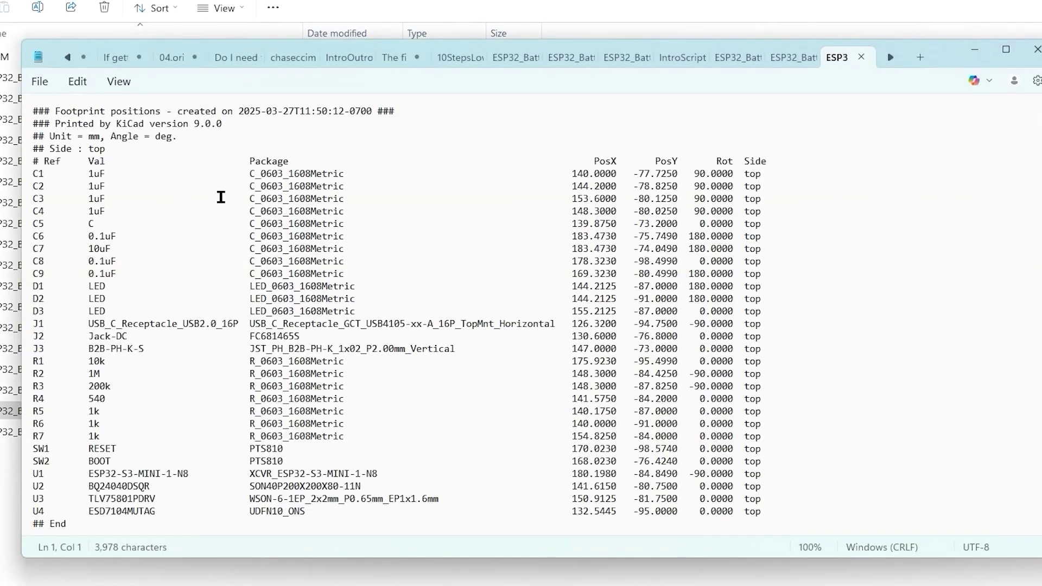
scroll(83, 384, down, 1)
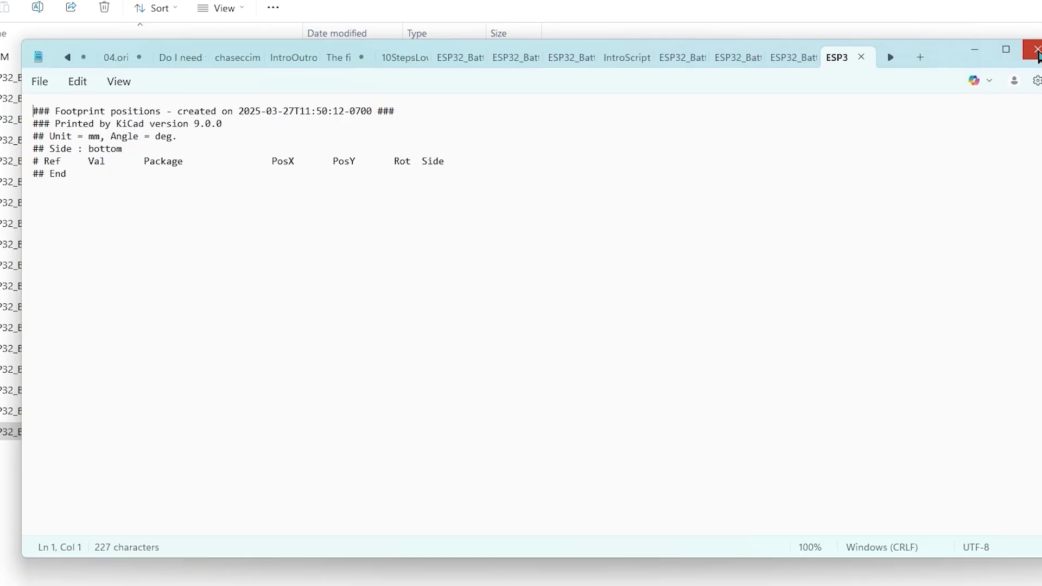
click(1037, 50)
Step: Close the placement-file generator, then generate the bill of materials and open the BOM spreadsheet in Excel
click(786, 502)
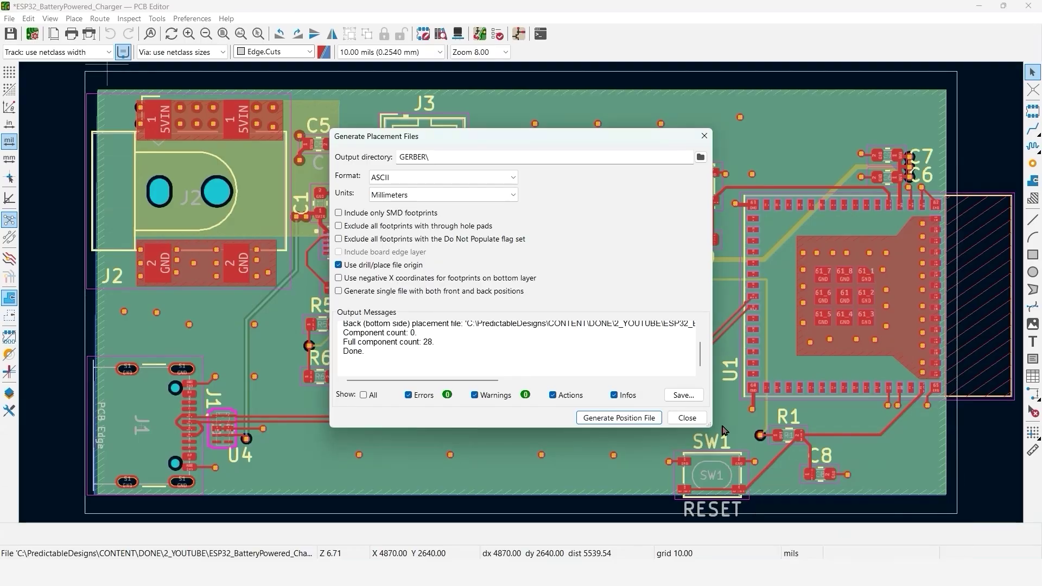
click(687, 418)
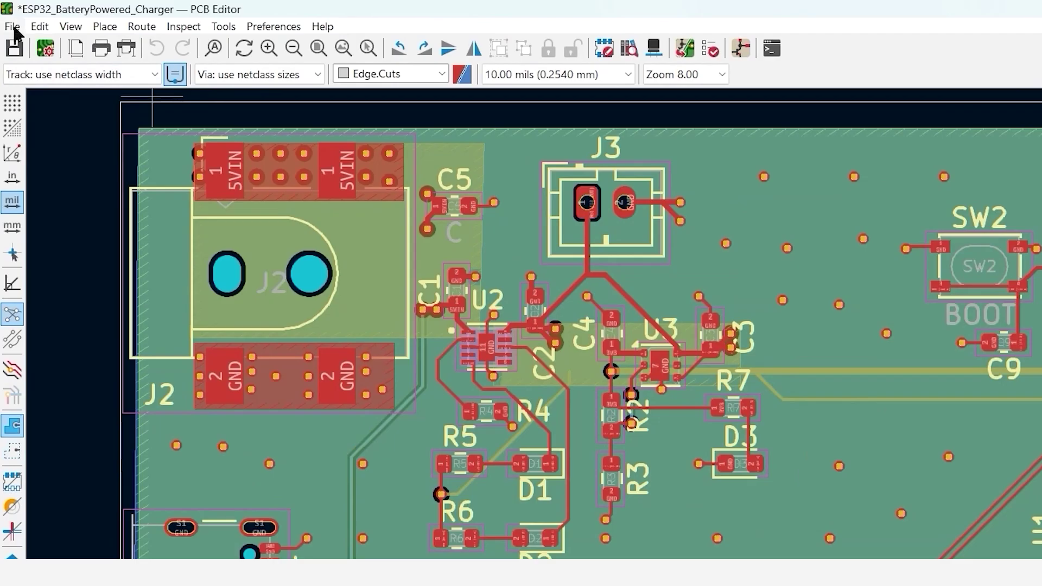
click(10, 19)
mouse_move(36, 148)
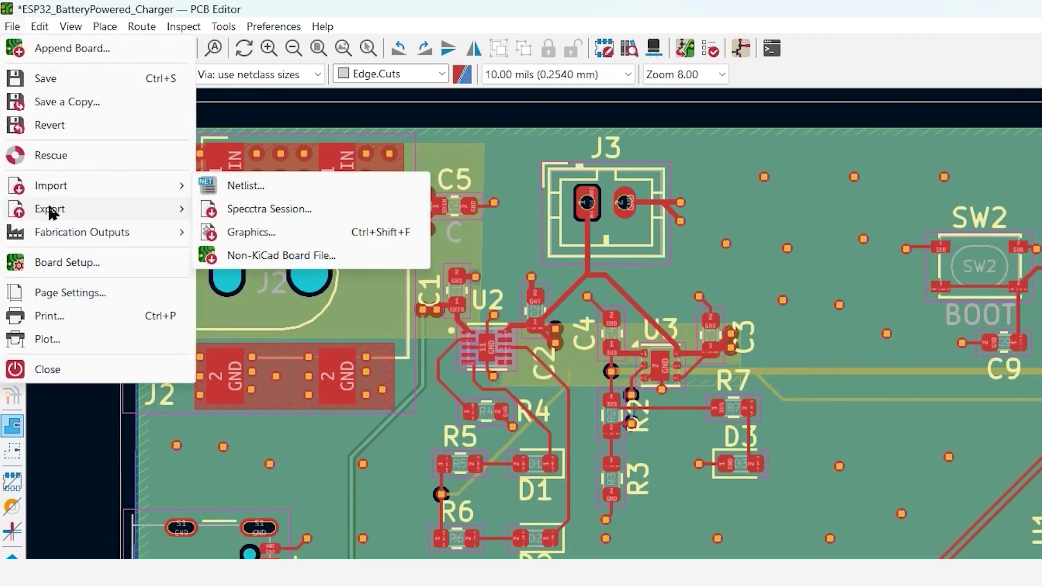
mouse_move(83, 232)
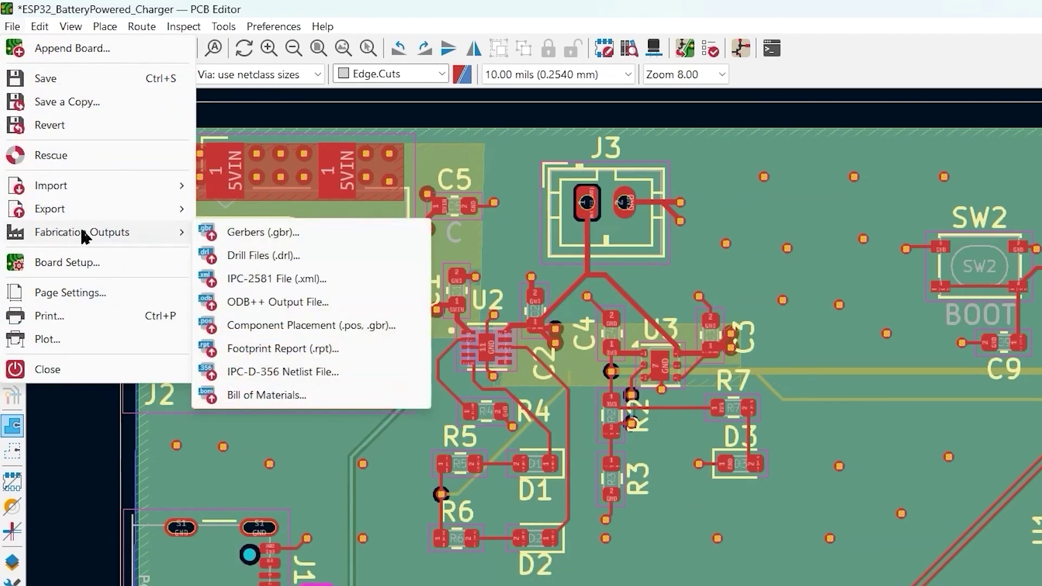
click(327, 393)
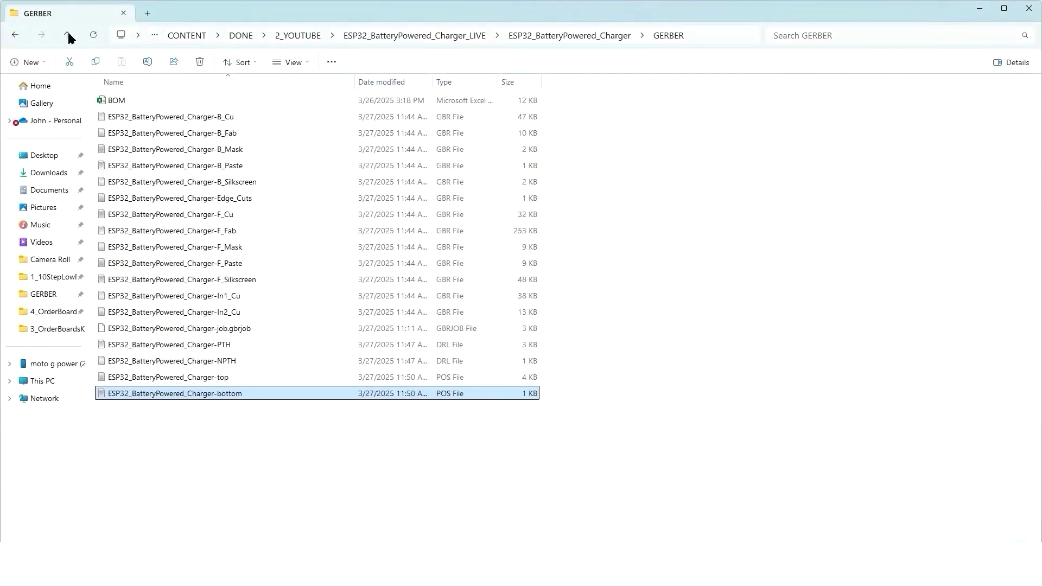
double_click(137, 103)
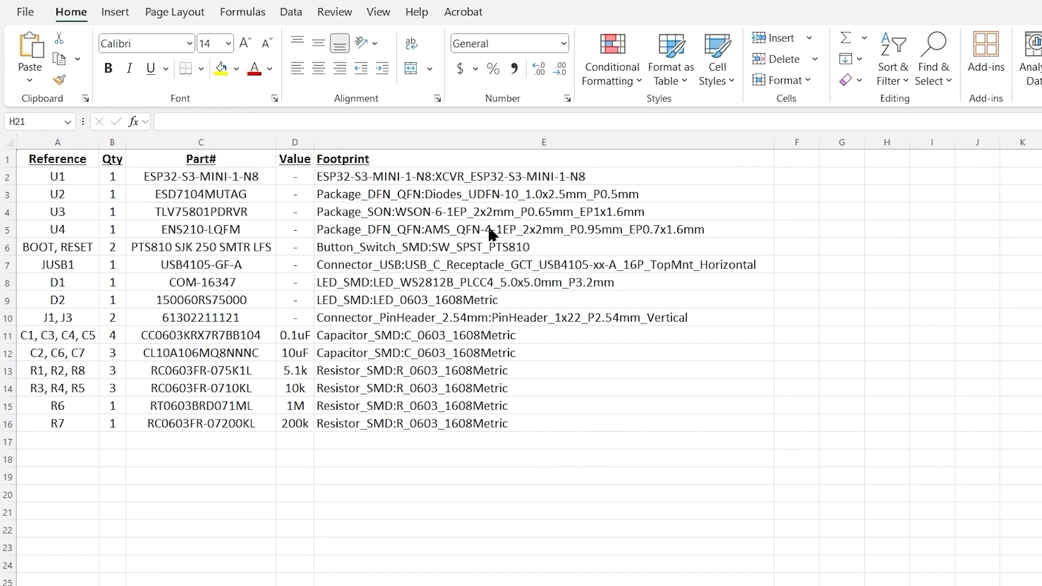
Step: Leave the BOM spreadsheet and review the job, PTH/NPTH drill and top/bottom position files, then select BOM
key(alt+Tab)
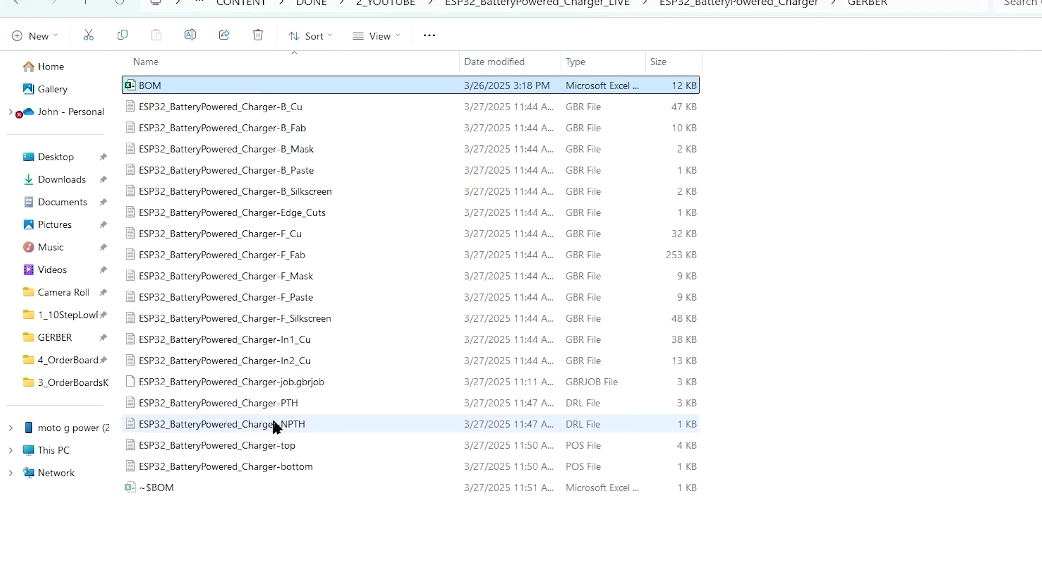
click(361, 381)
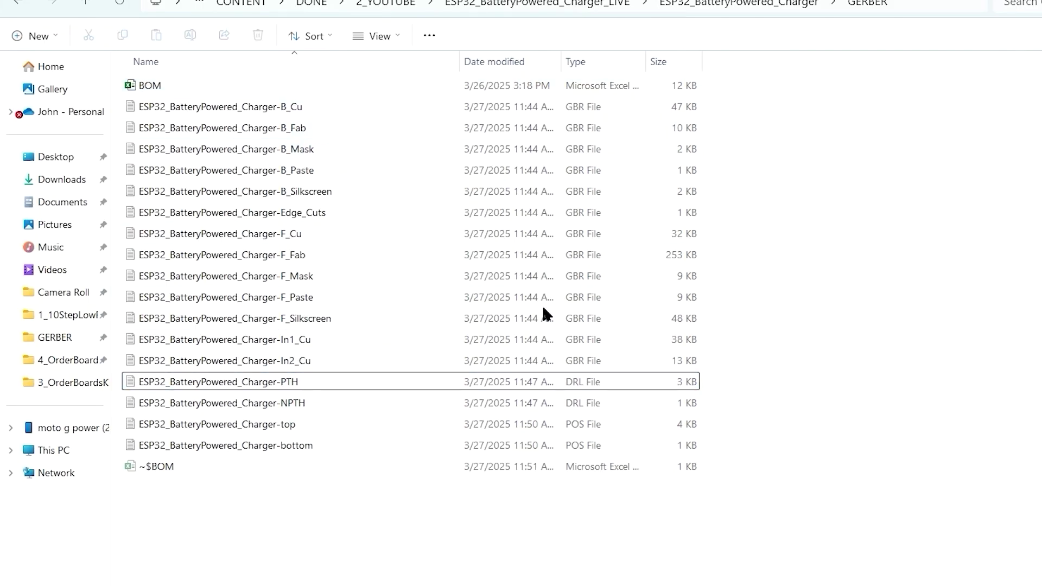
click(293, 384)
click(297, 406)
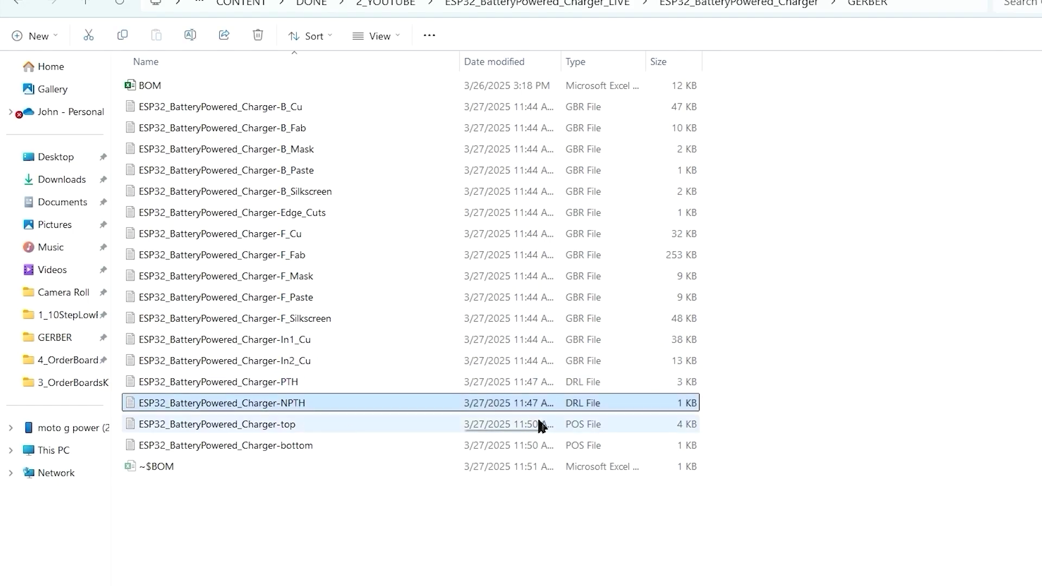
click(346, 429)
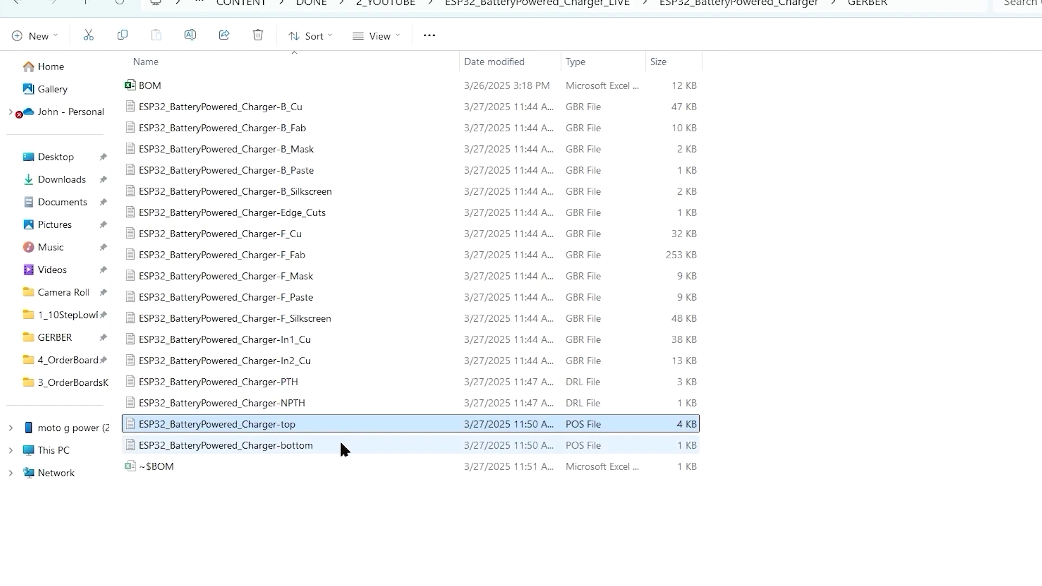
click(339, 445)
click(391, 520)
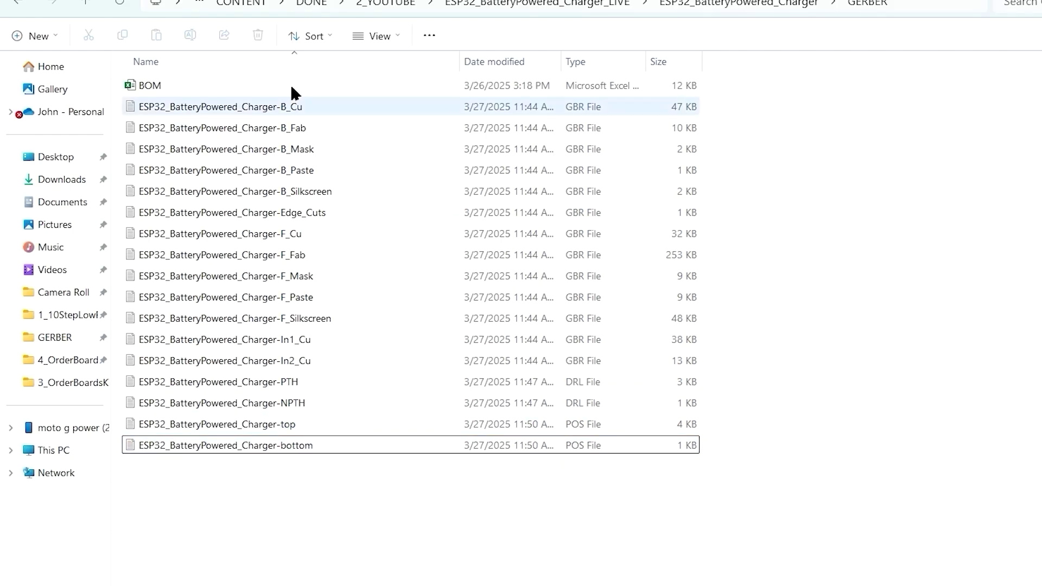
click(263, 83)
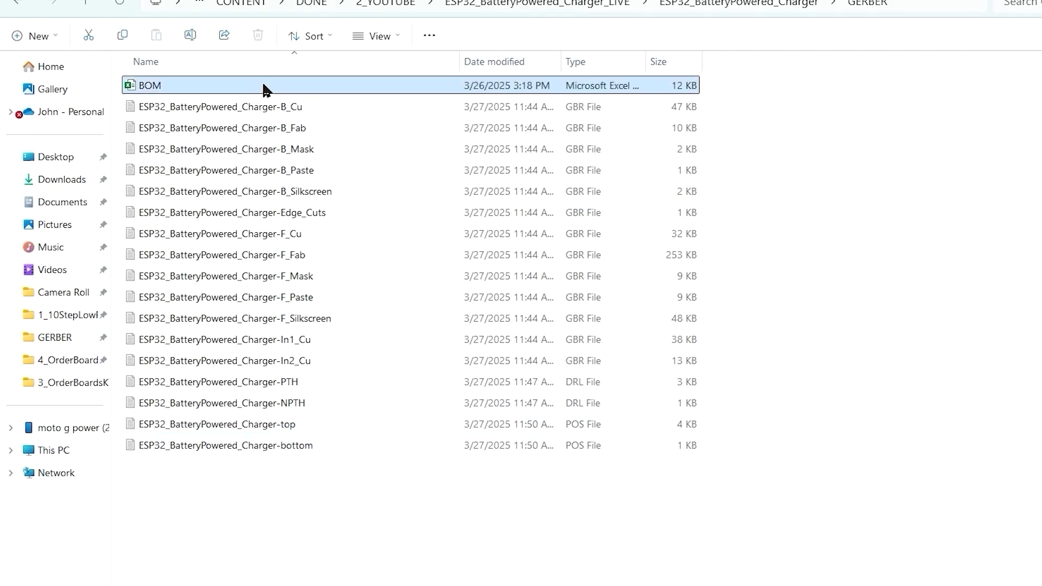
Step: Select all 18 files from BOM to the last and compress them into a ZIP named ESP32Design
shift+click(232, 447)
right_click(235, 450)
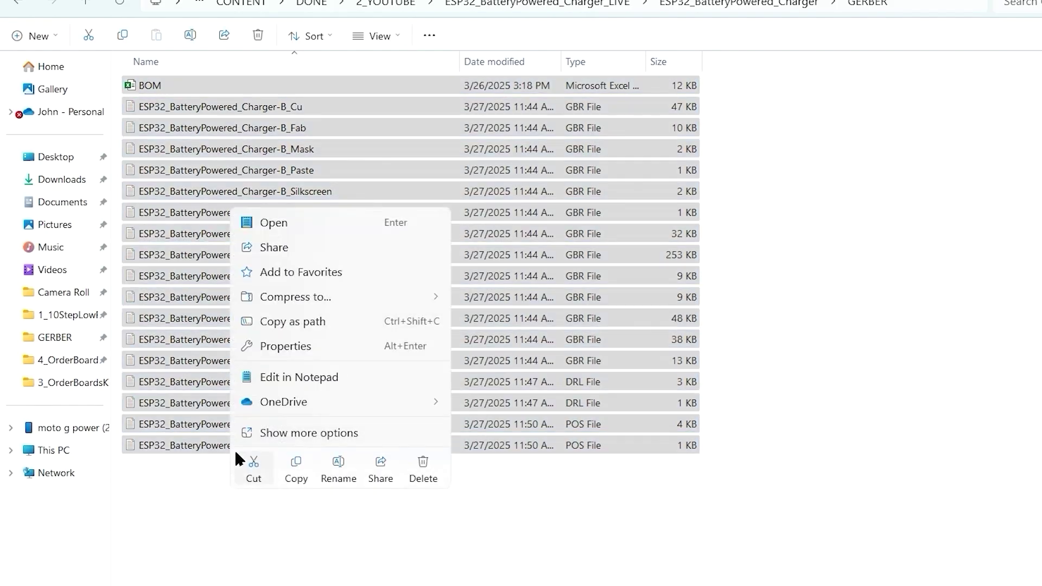
mouse_move(302, 298)
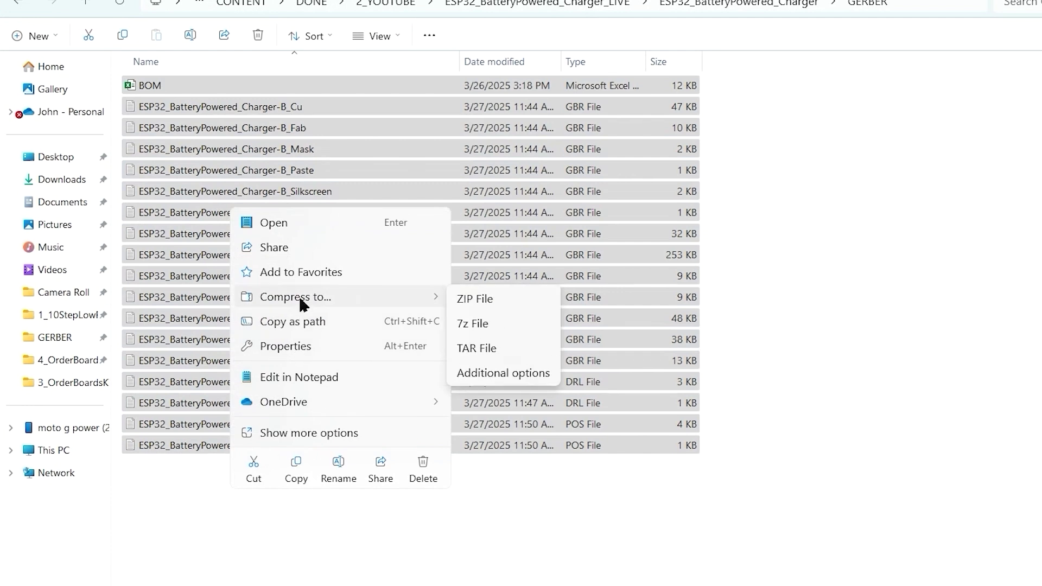
click(475, 299)
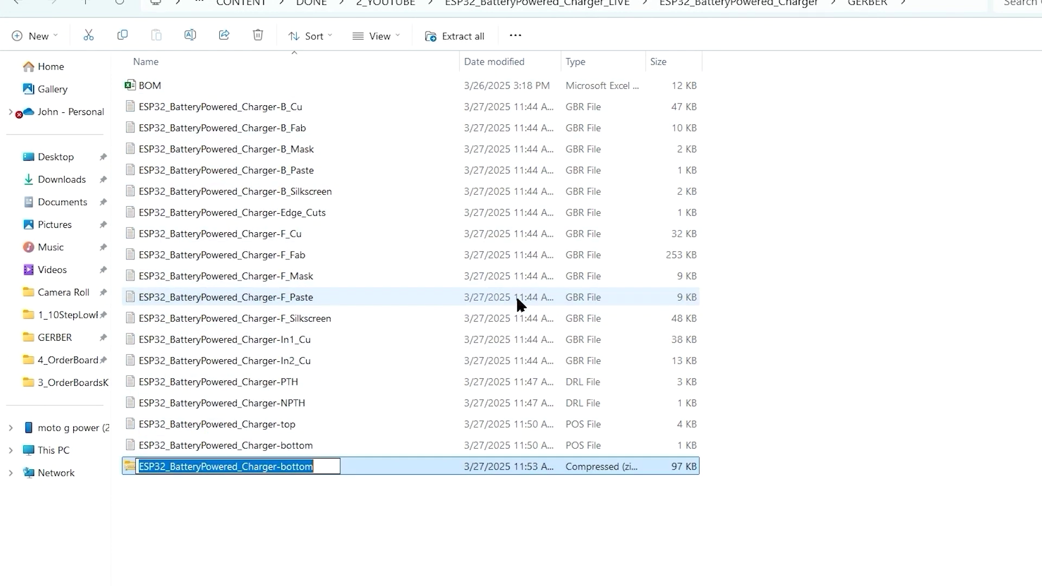
text(ESP32Design)
key(Return)
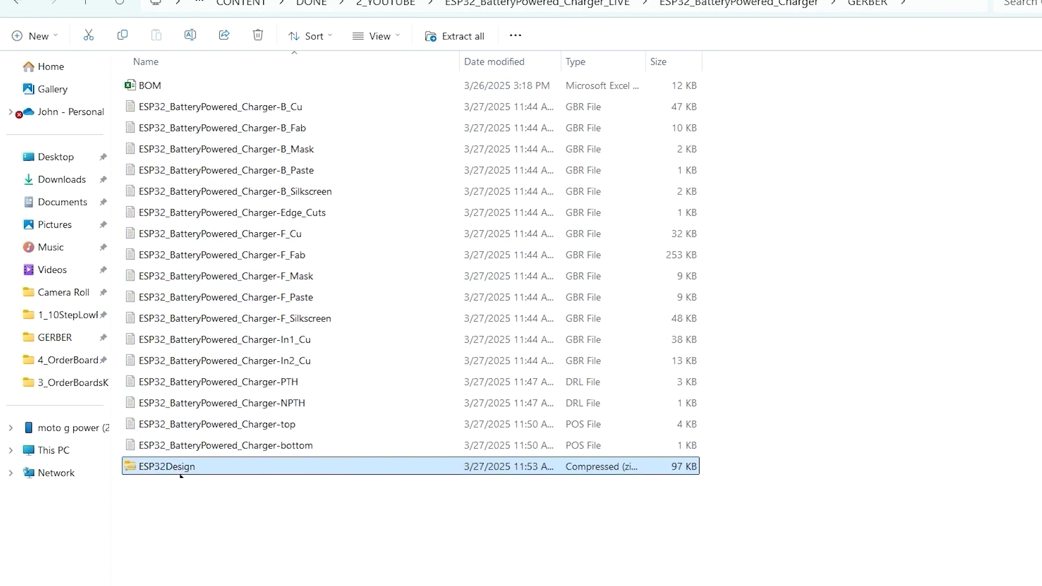